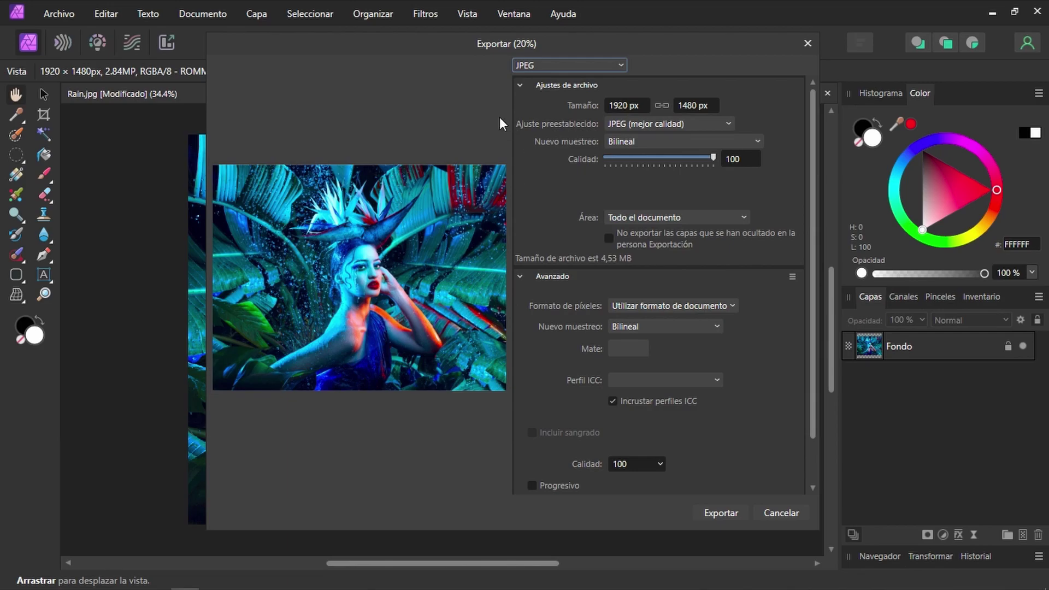
# Step: Cancel the Rain.jpg JPEG export settings without exporting
pyautogui.click(781, 513)
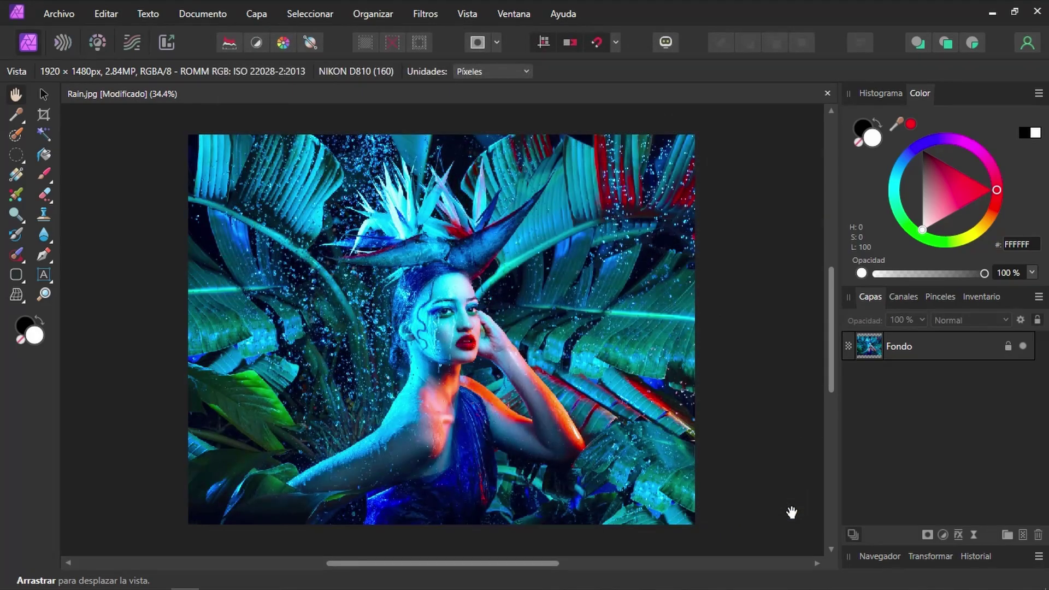
# Step: View the Rain slice in the Export persona, then bring the Chrome browser forward
pyautogui.click(165, 42)
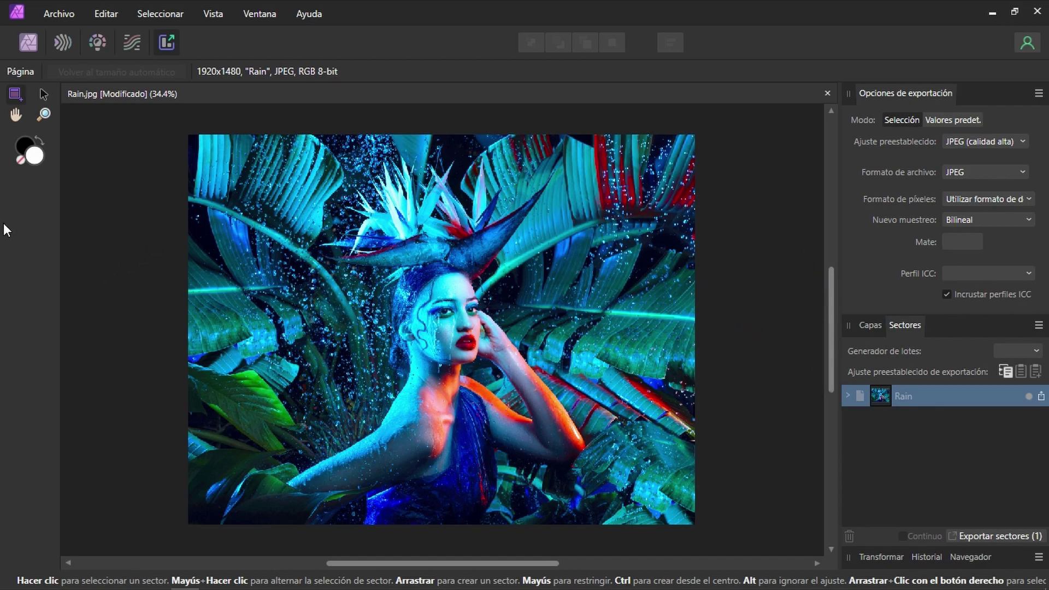
pyautogui.click(72, 578)
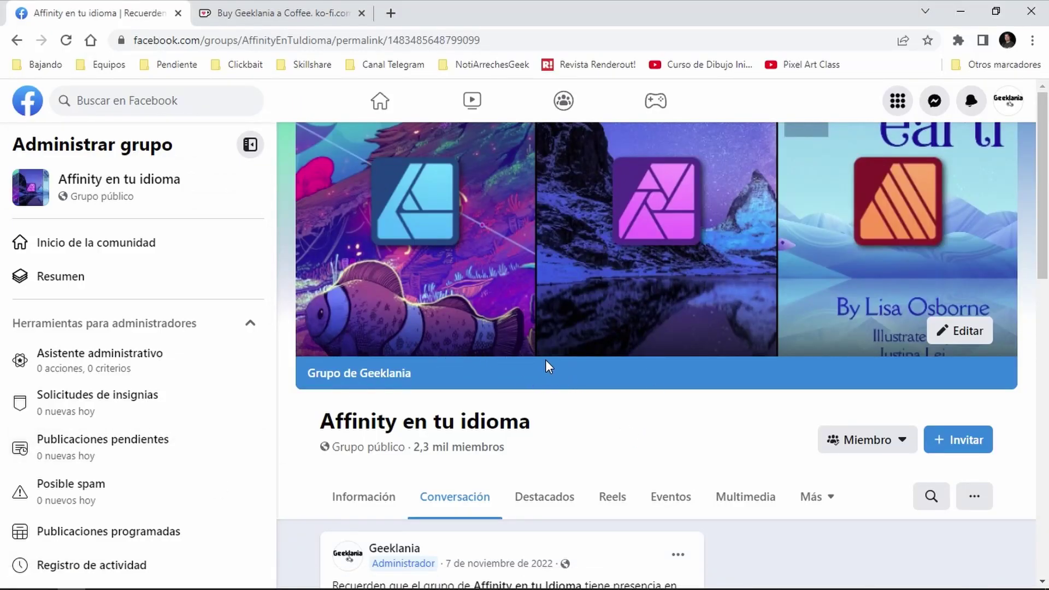
# Step: Read the Facebook group post listing its platforms, then go to the Geeklania ko-fi page
pyautogui.scroll(-5, 560, 346)
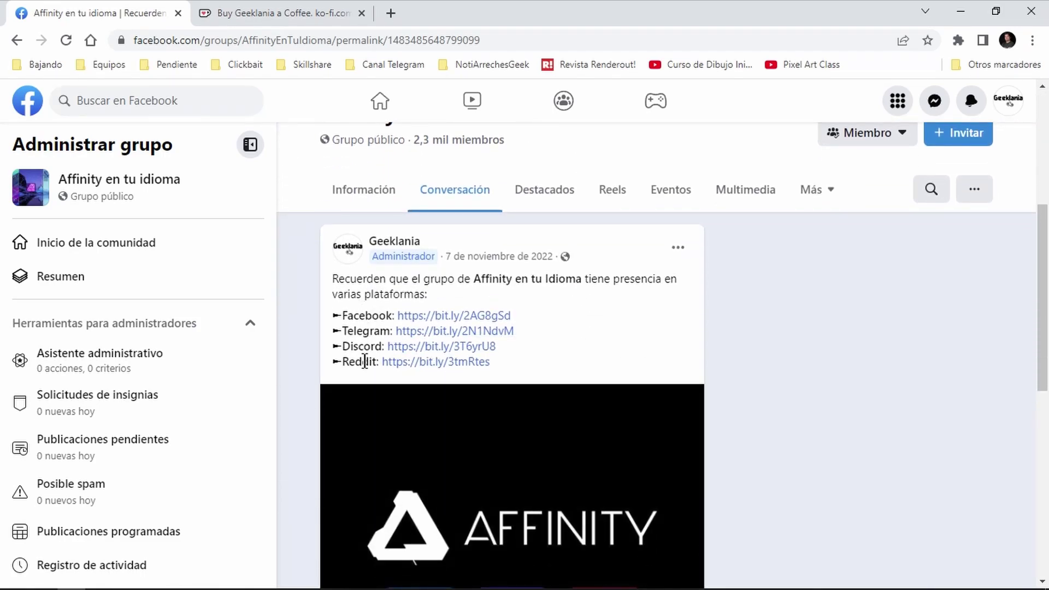
pyautogui.scroll(1, 732, 361)
pyautogui.scroll(4, 708, 352)
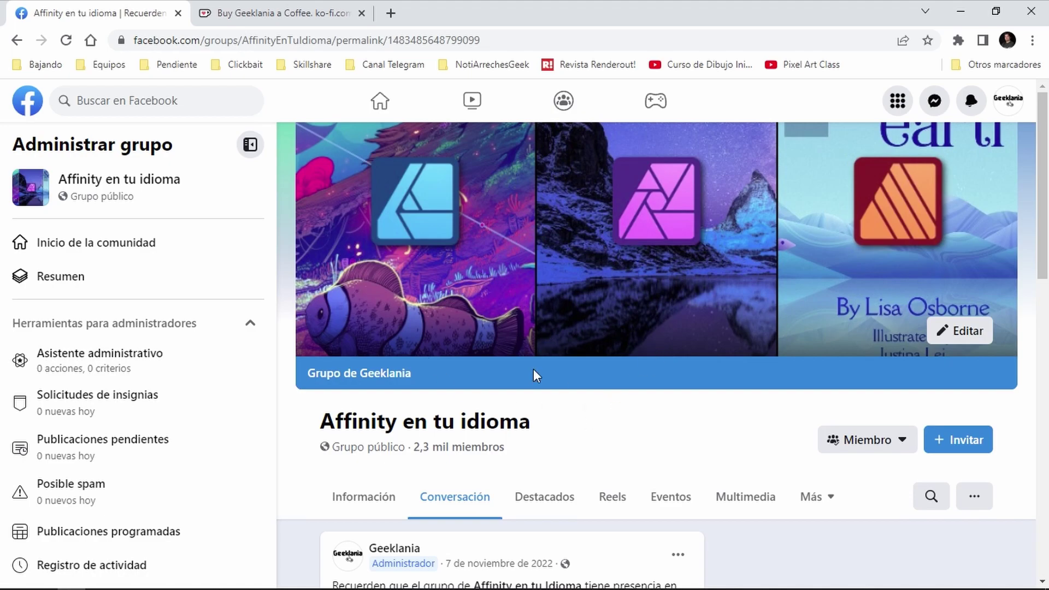
pyautogui.click(253, 14)
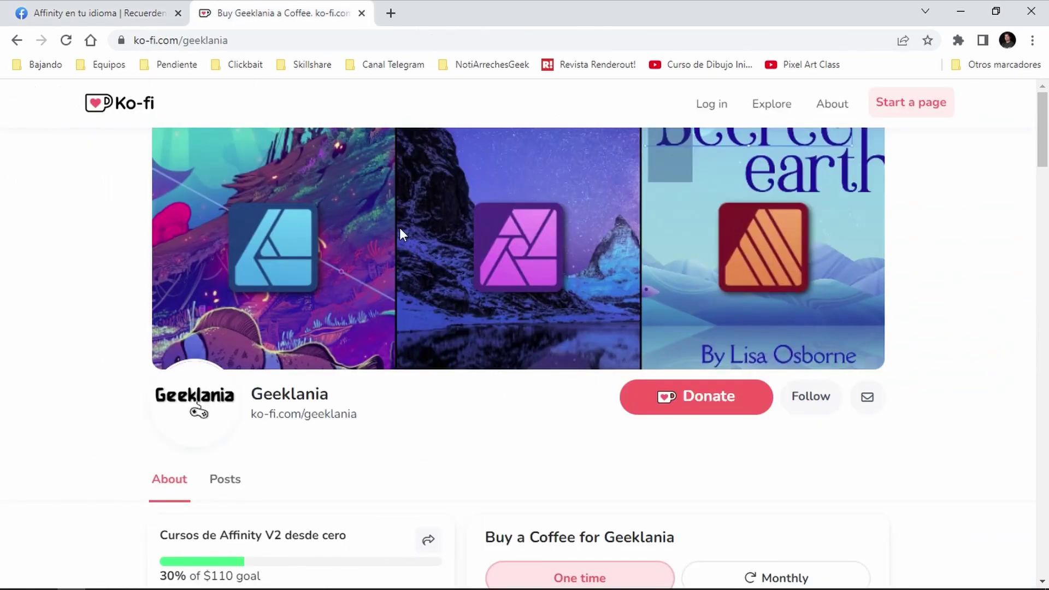
# Step: Raise the Ko-fi one-time donation to 5 coffees, totalling $15
pyautogui.scroll(-5, 561, 294)
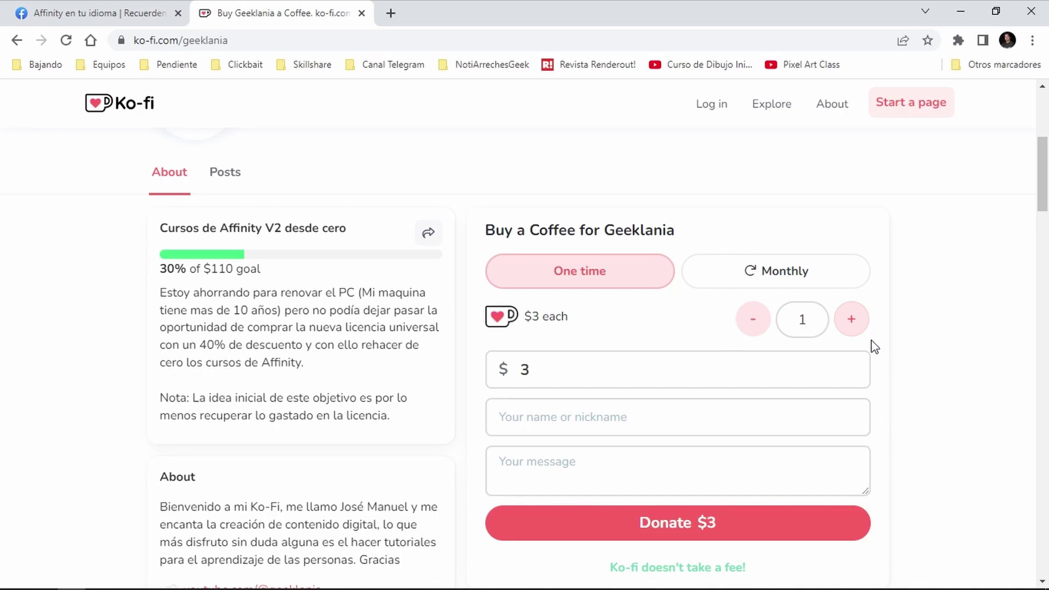
pyautogui.click(856, 328)
pyautogui.click(857, 328)
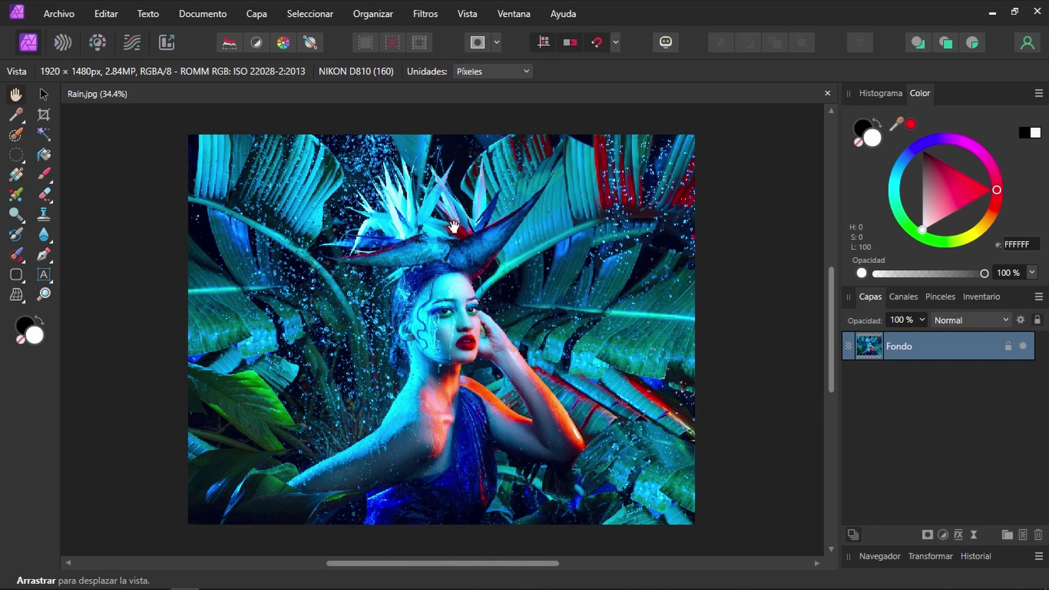
pyautogui.click(71, 18)
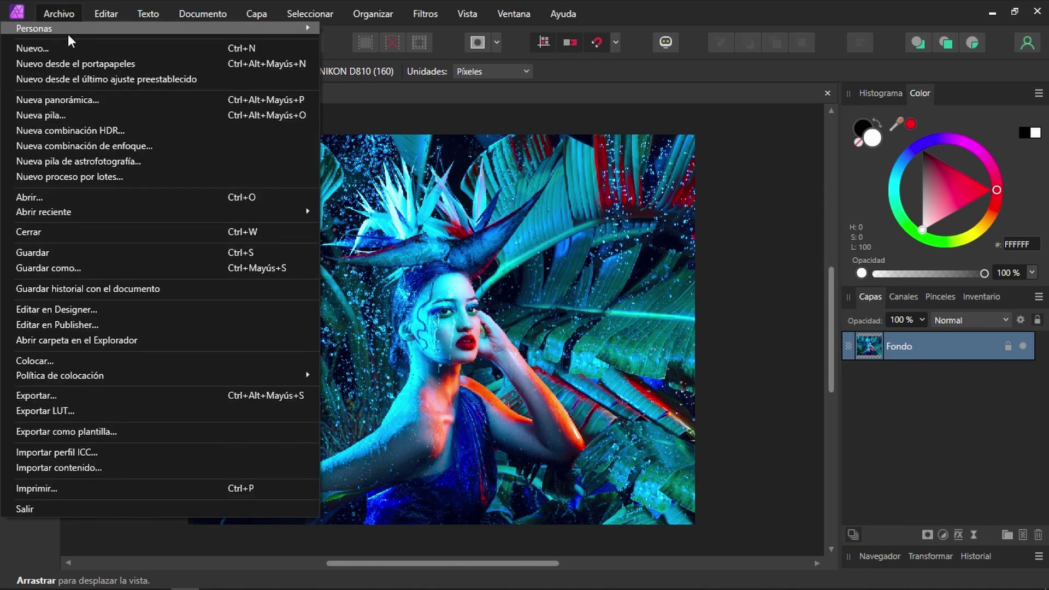
pyautogui.click(373, 235)
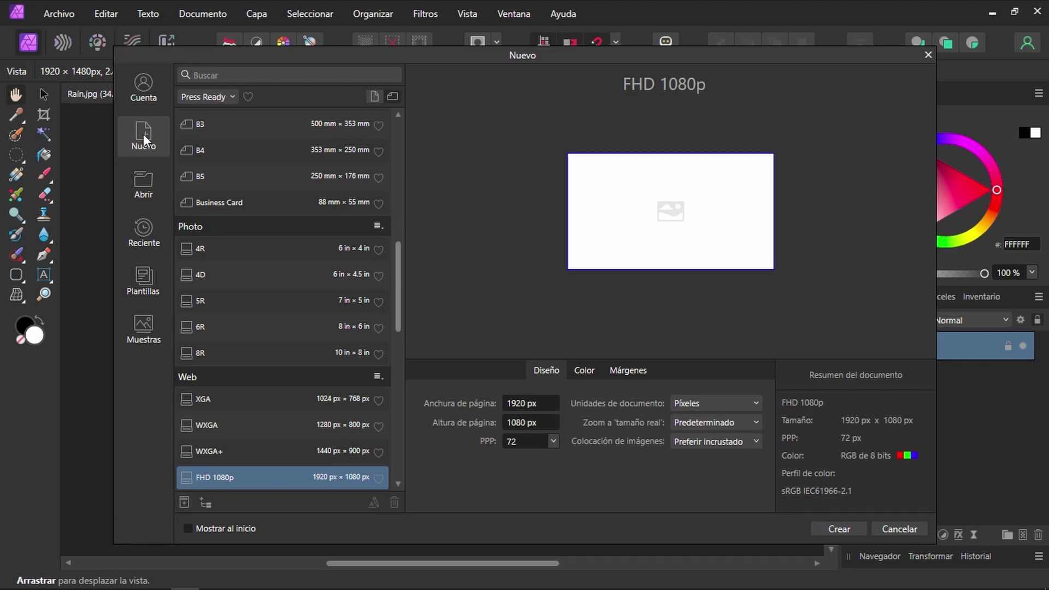
pyautogui.click(142, 326)
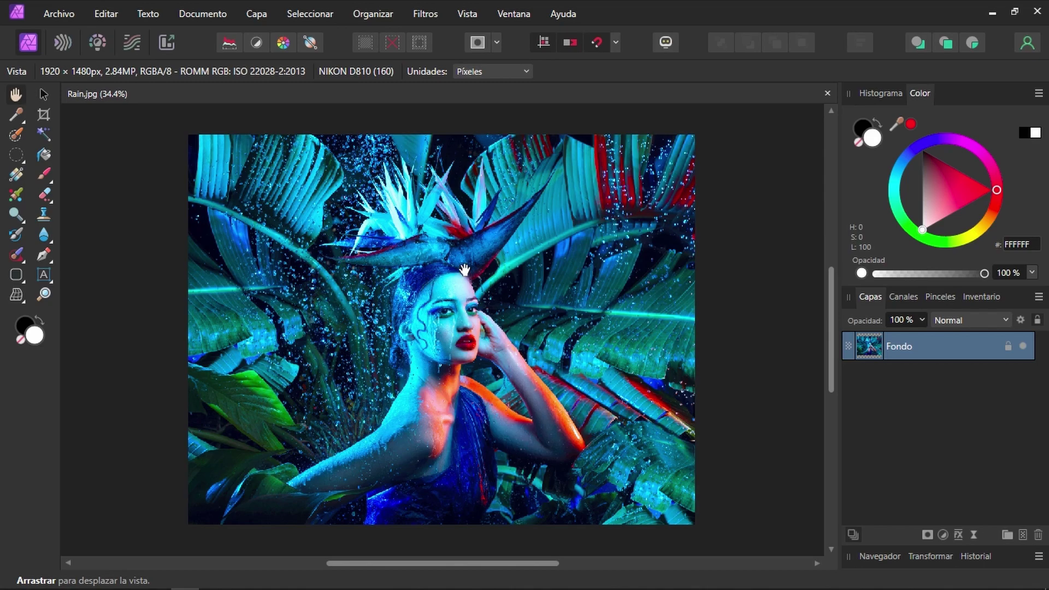
# Step: Open Rain.jpg's export as JPEG, 1920 × 1480 px, quality 100, and zoom the preview
pyautogui.click(70, 11)
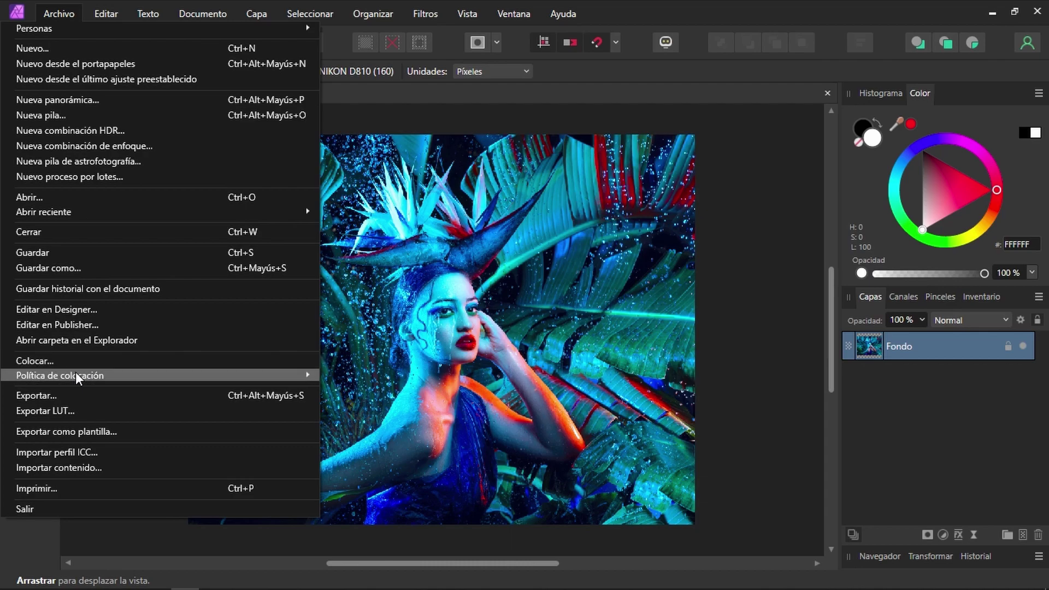
pyautogui.click(49, 395)
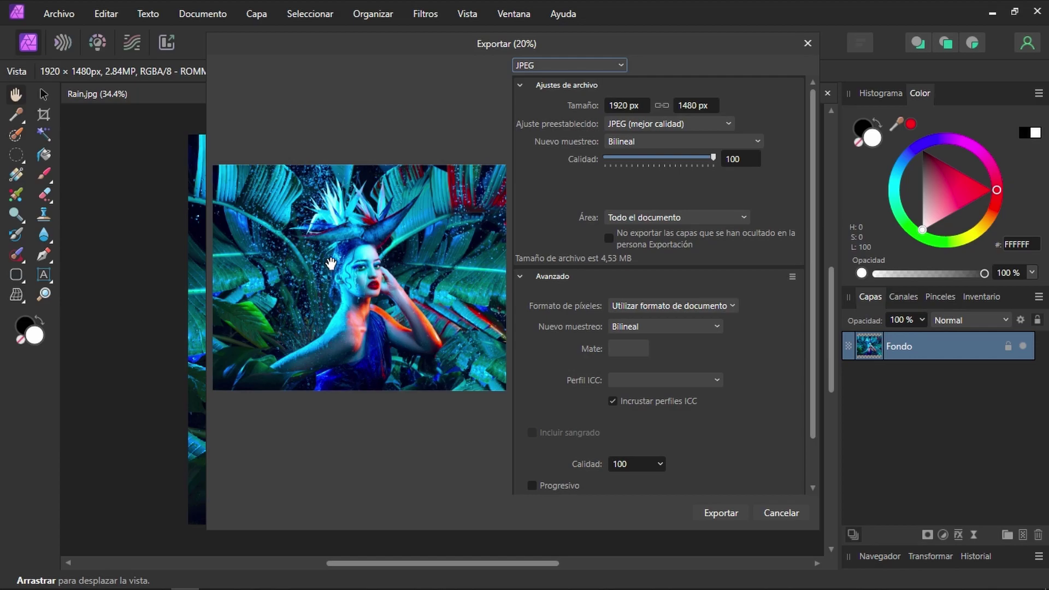
pyautogui.scroll(3, 331, 263)
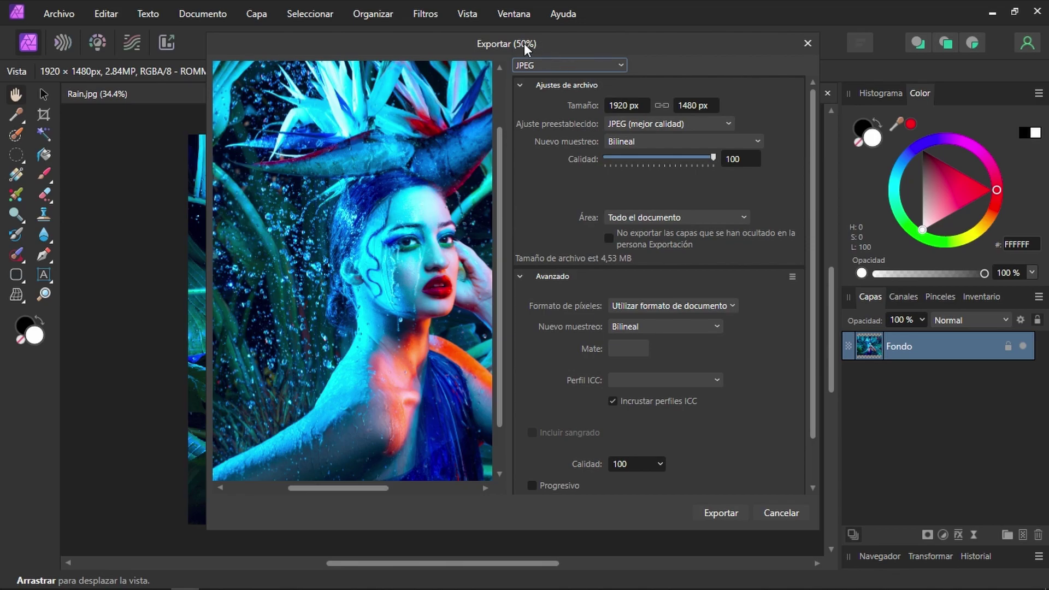
pyautogui.scroll(-2, 341, 218)
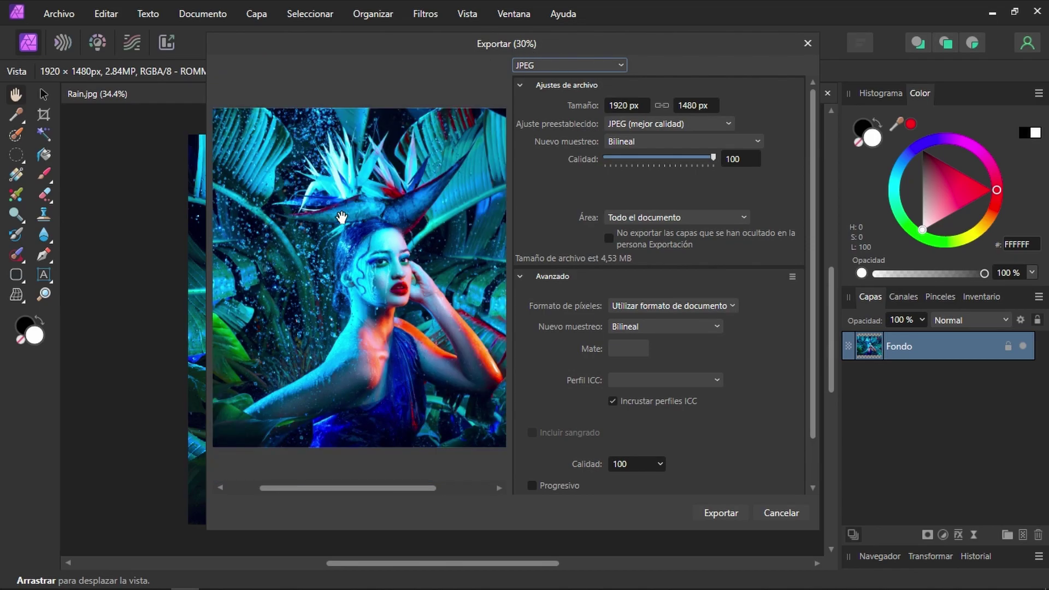
pyautogui.scroll(-1, 342, 217)
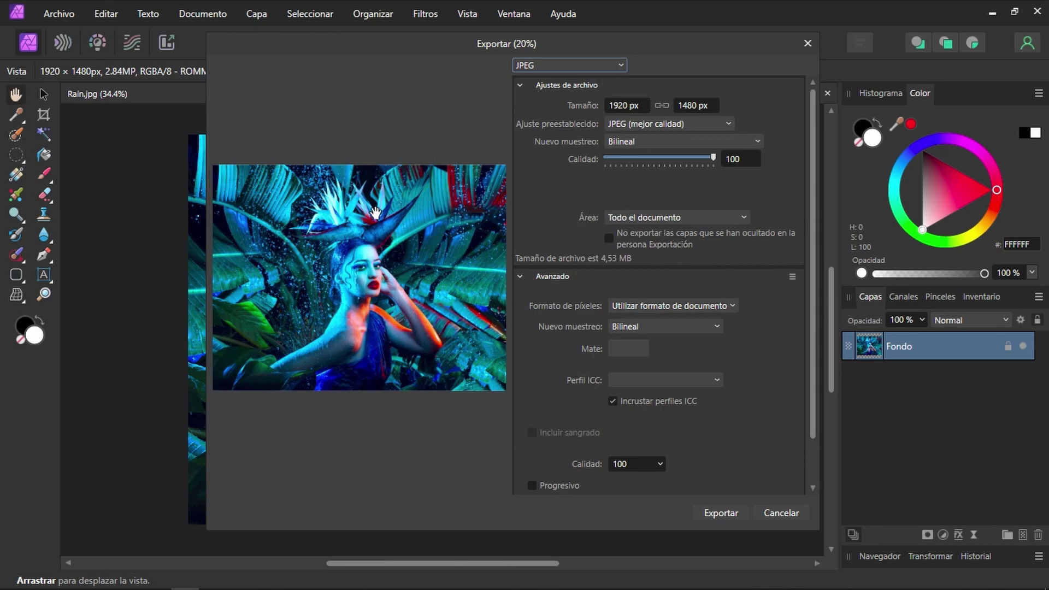
pyautogui.click(526, 67)
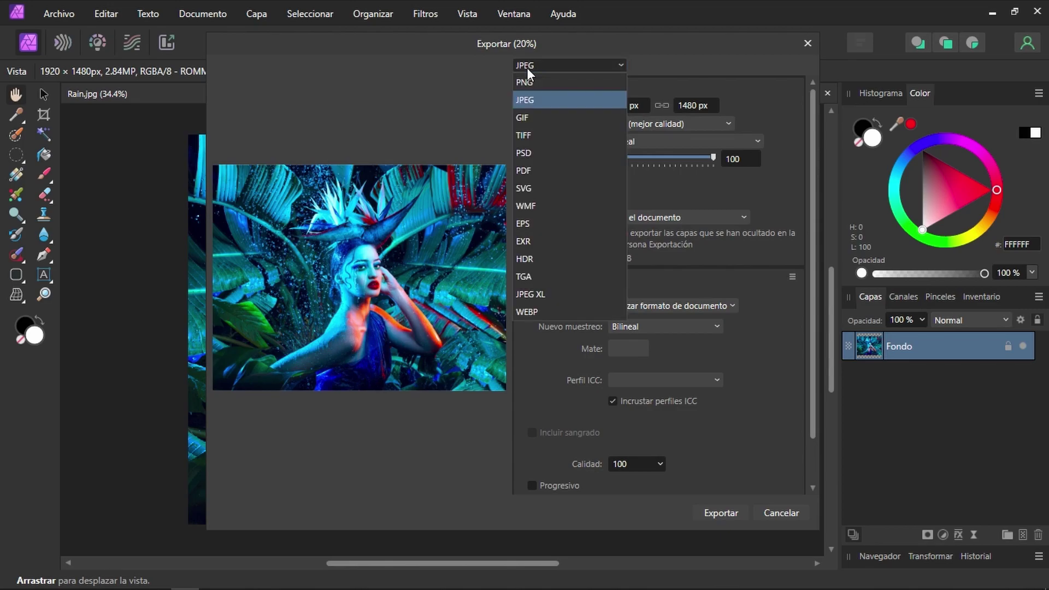
pyautogui.click(525, 102)
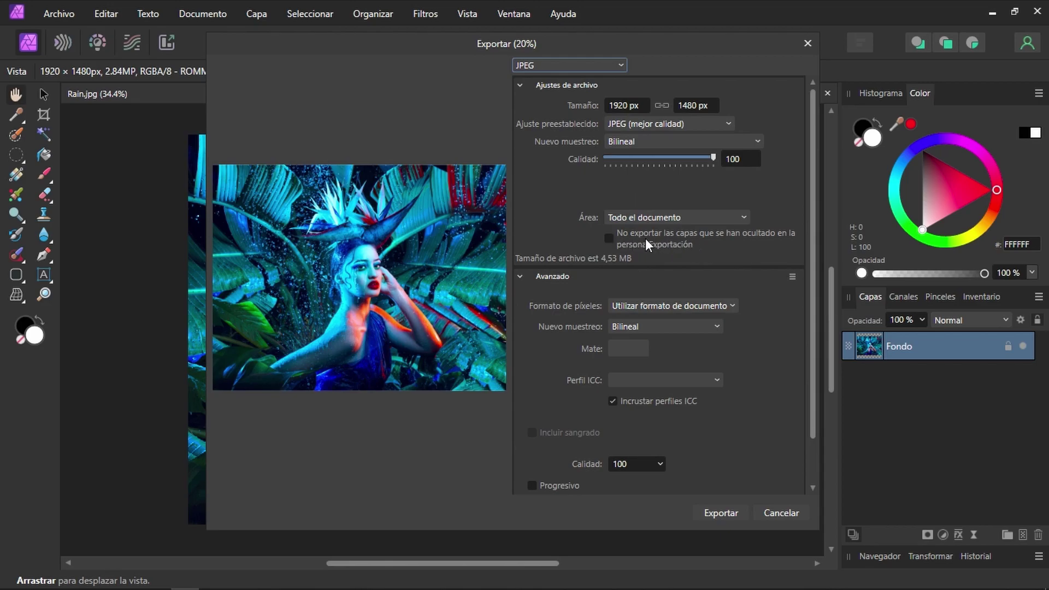
# Step: Keep exporting the whole document and change the format from JPEG to PNG
pyautogui.click(622, 218)
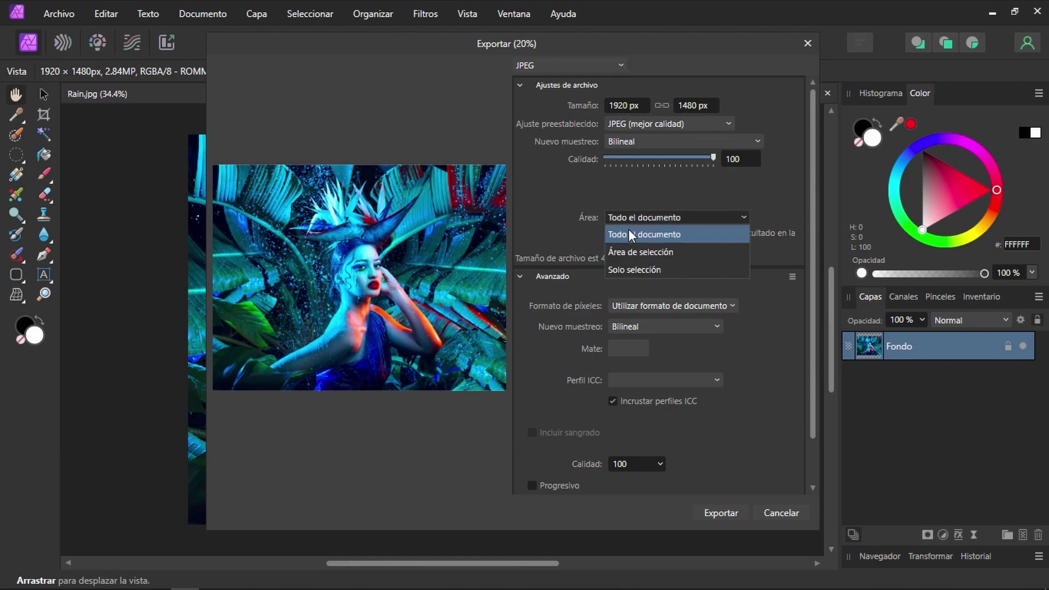
pyautogui.click(544, 216)
pyautogui.scroll(-2, 735, 330)
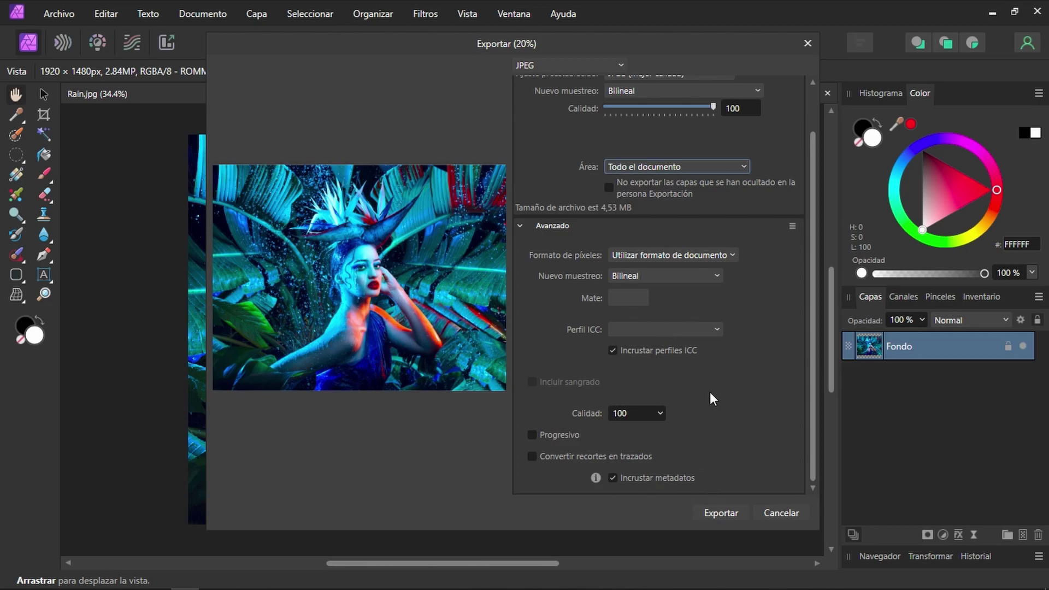
pyautogui.scroll(2, 738, 380)
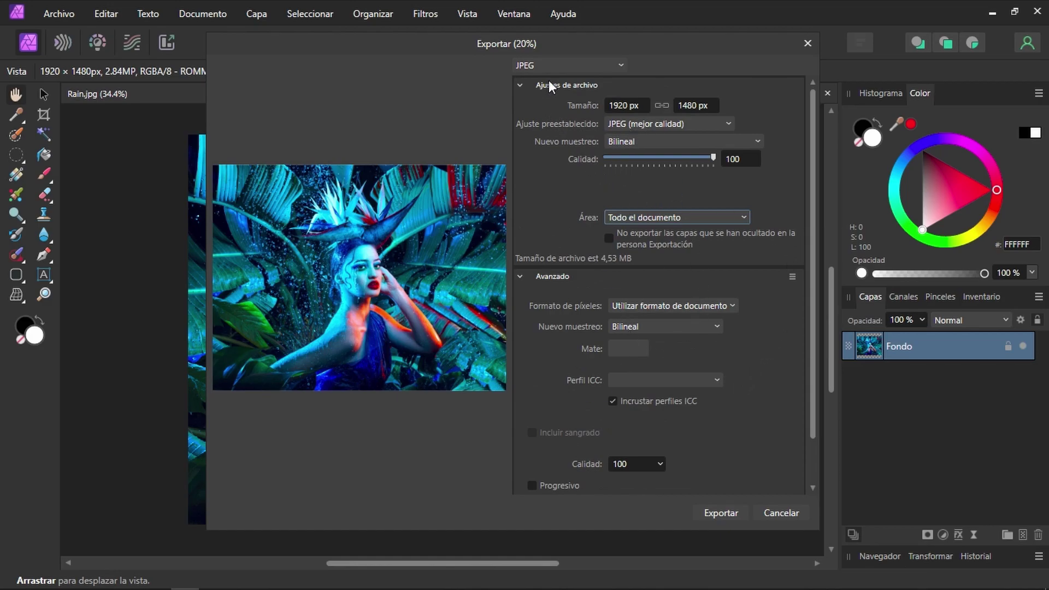
pyautogui.click(536, 68)
pyautogui.click(533, 79)
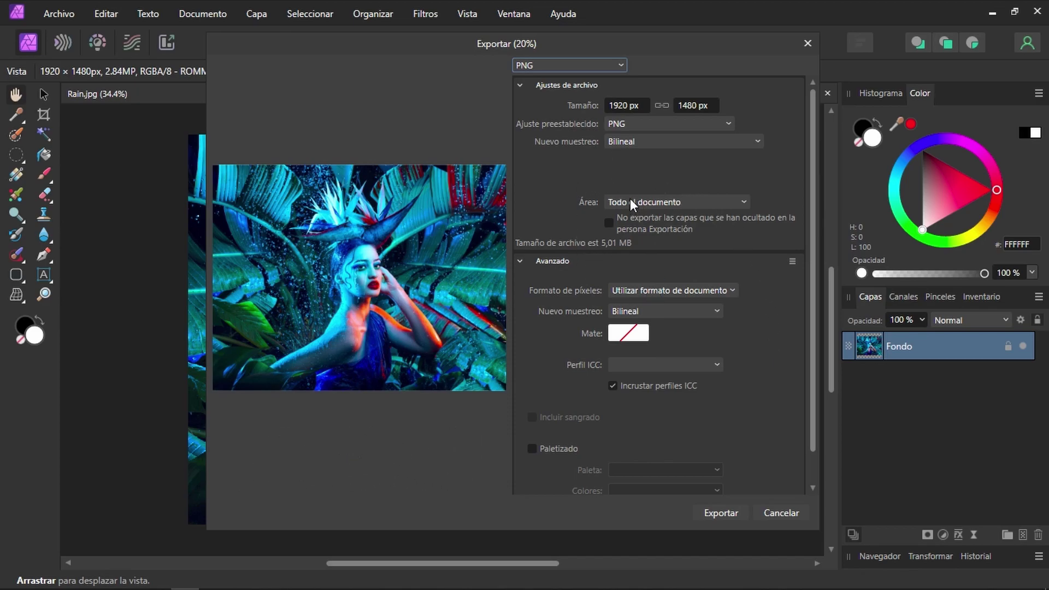
# Step: Review the PNG export options and confirm, bringing up the save dialog for Rain.png
pyautogui.scroll(-1, 628, 197)
pyautogui.scroll(1, 628, 197)
pyautogui.scroll(-1, 739, 299)
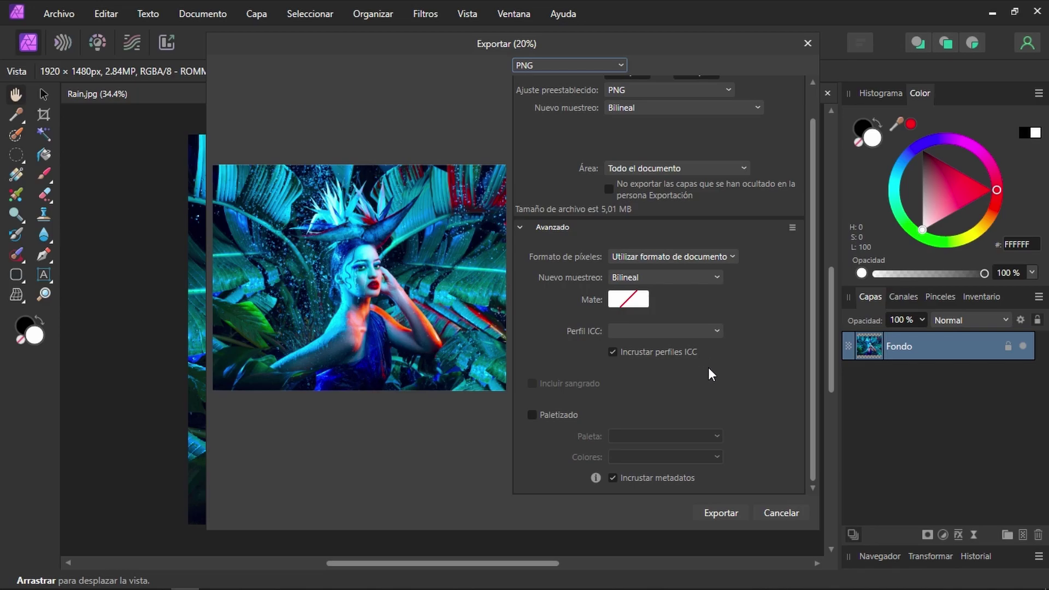
pyautogui.scroll(1, 709, 367)
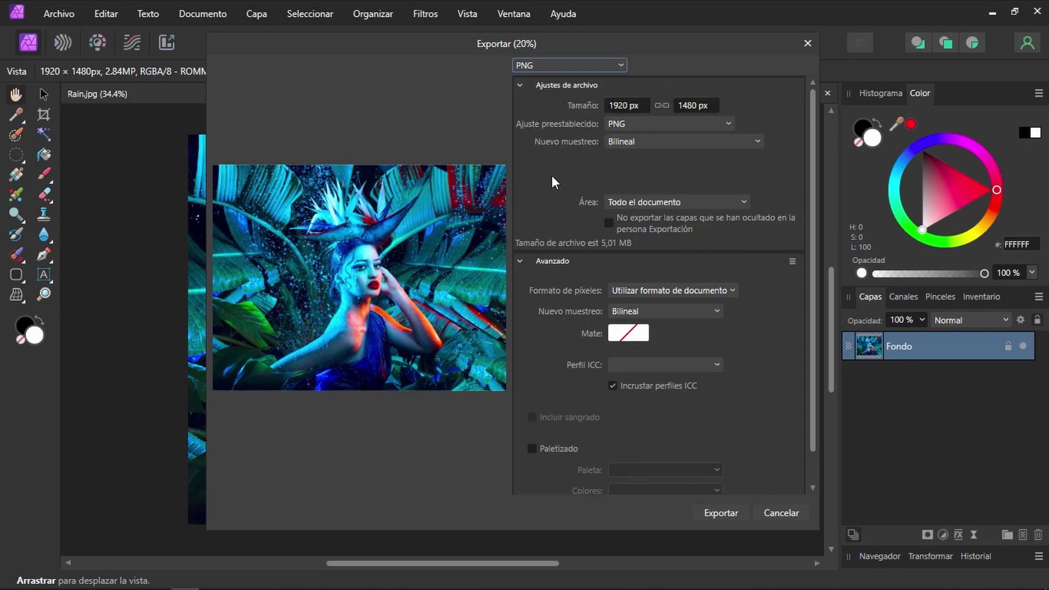
pyautogui.click(721, 513)
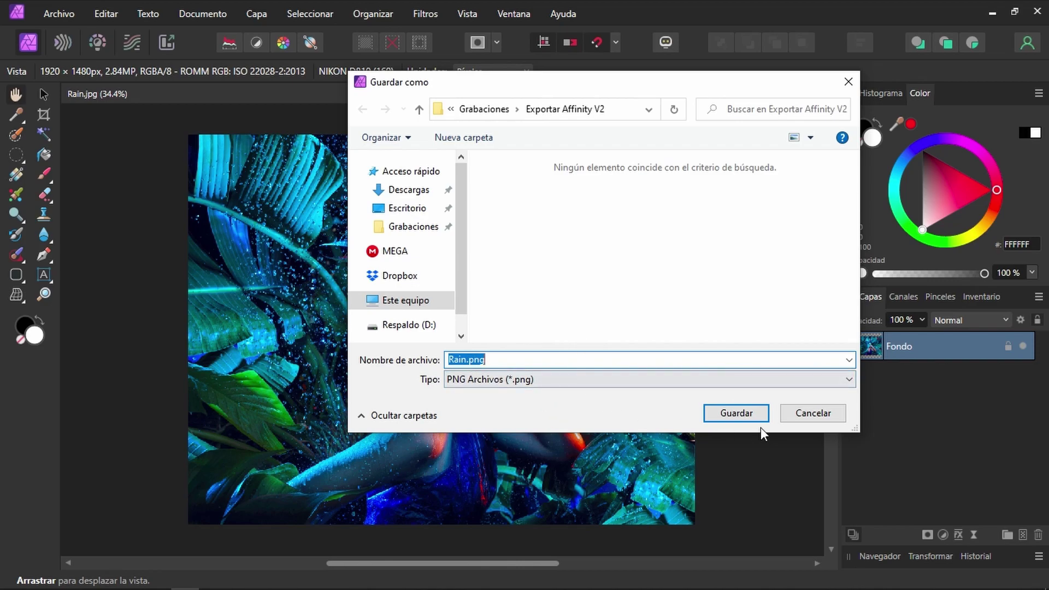
# Step: Save the PNG export as Rain.png in the Exportar Affinity V2 folder
pyautogui.click(747, 416)
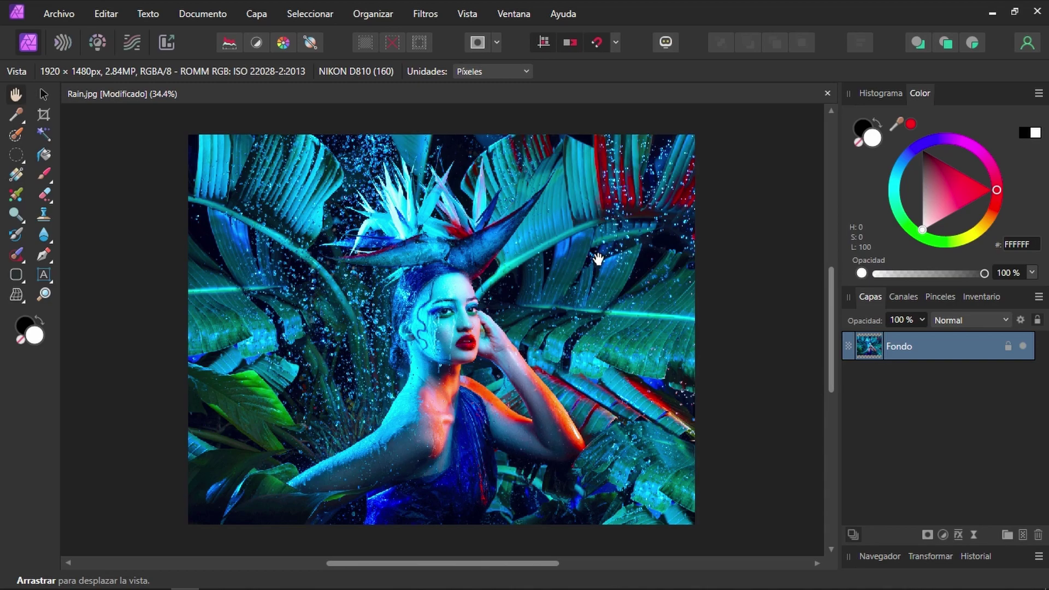
# Step: Cancel a Save As attempt and reopen Rain's export dialog, still PNG at 1920 × 1480 px
pyautogui.click(58, 11)
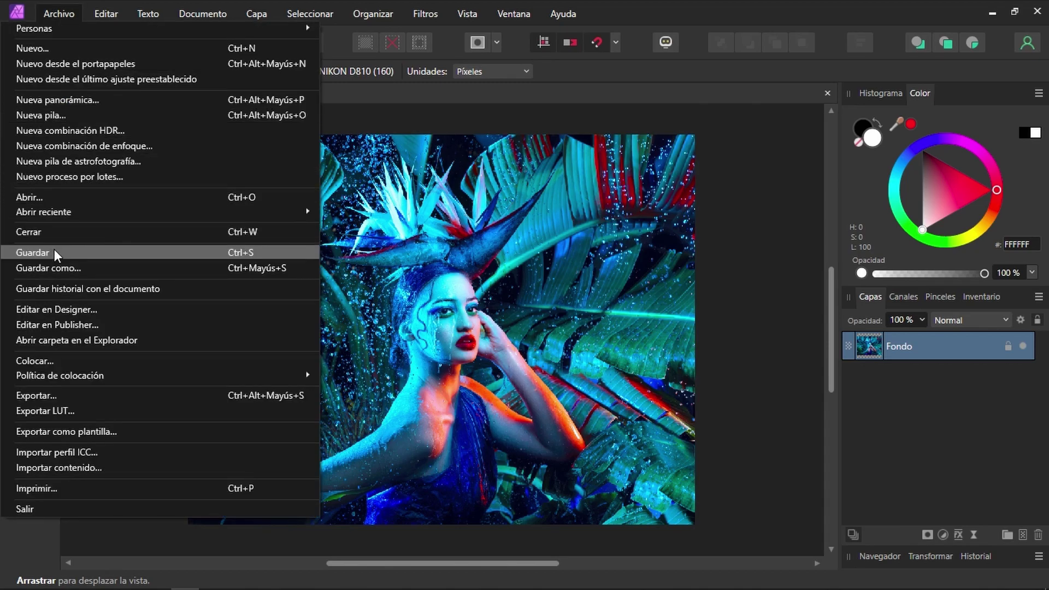
pyautogui.click(70, 268)
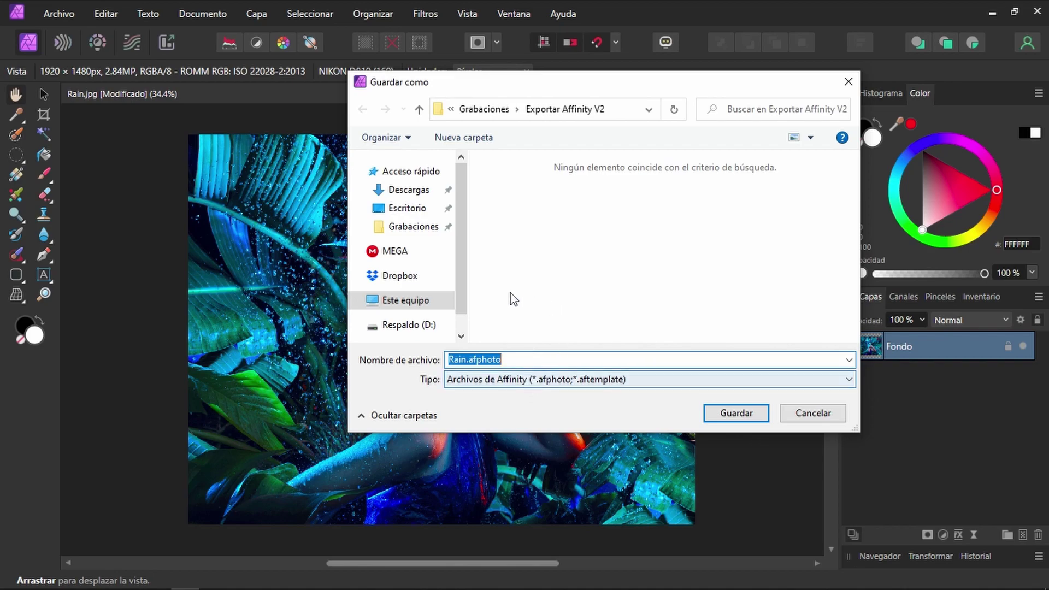
pyautogui.click(808, 415)
pyautogui.click(68, 16)
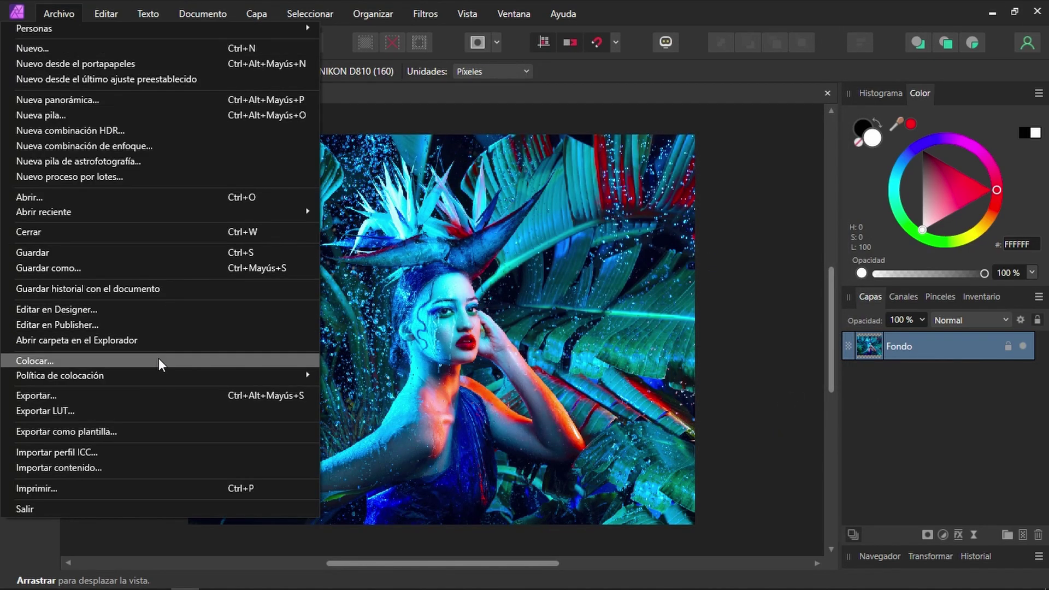
pyautogui.click(101, 395)
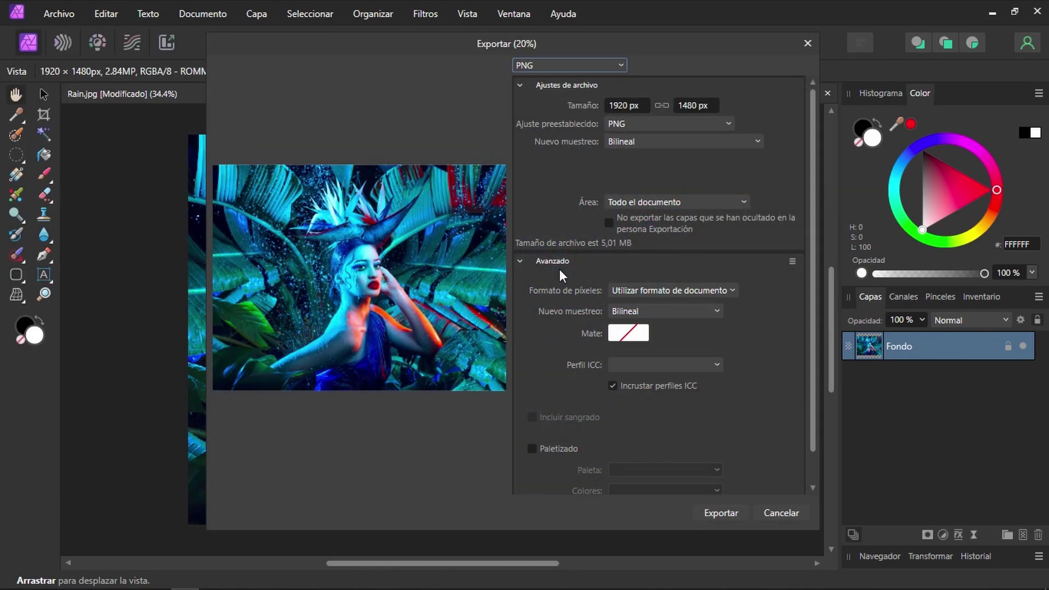
# Step: Switch the export format to PSD, showing the preserve-accuracy preset at about 8.07 MB
pyautogui.click(549, 65)
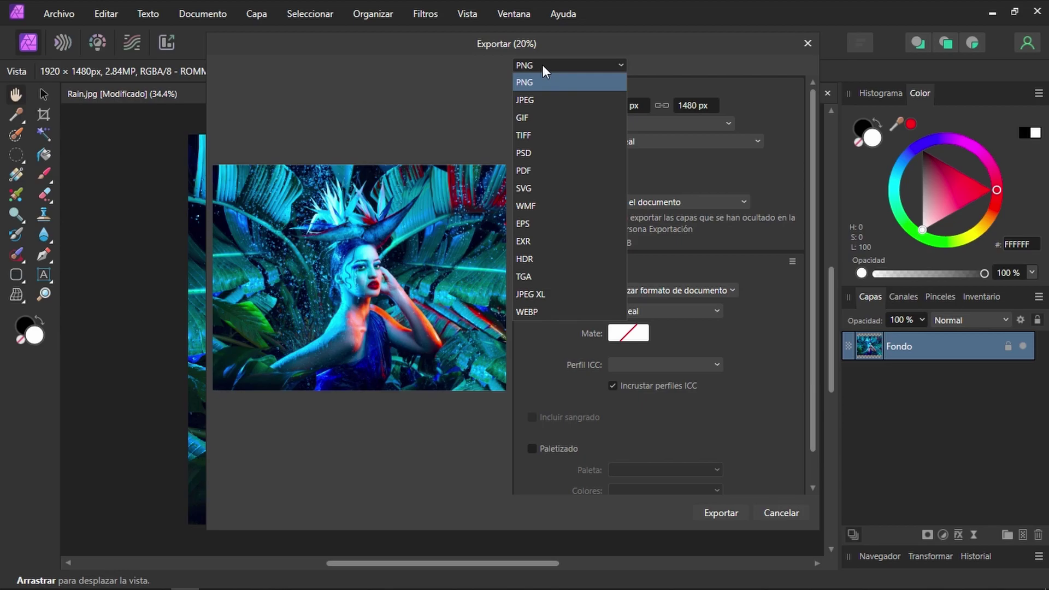
pyautogui.click(533, 153)
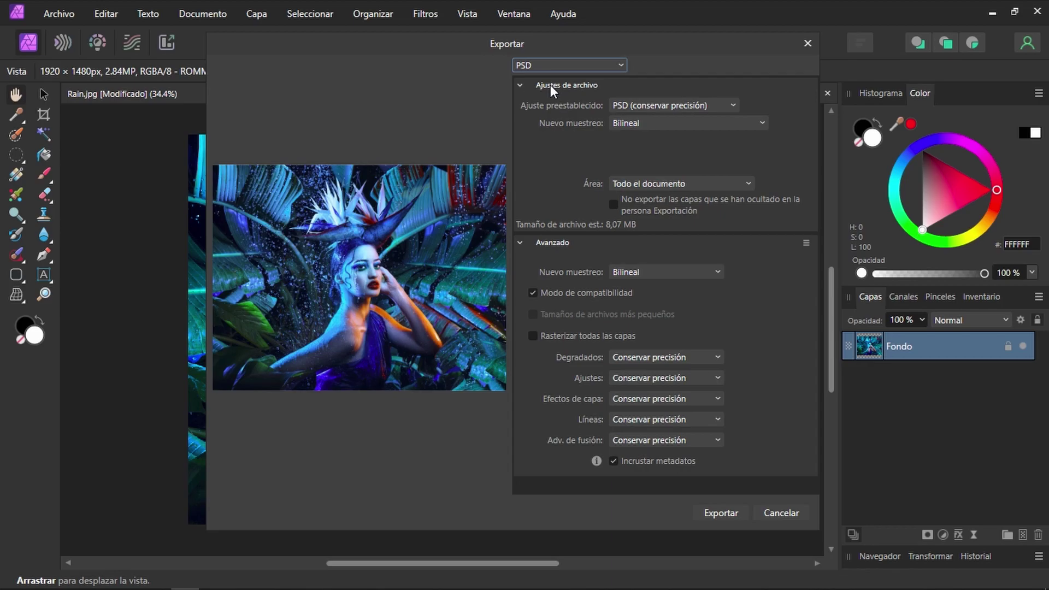
# Step: Close the export settings, save Rain.jpg, and switch to the Export Persona slice workspace
pyautogui.click(782, 512)
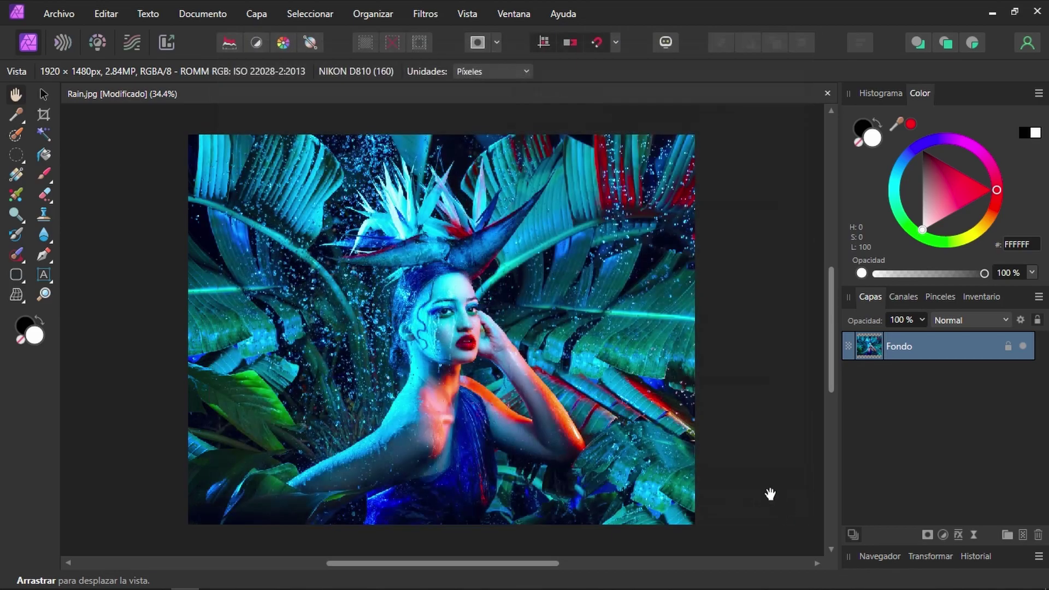
pyautogui.click(66, 13)
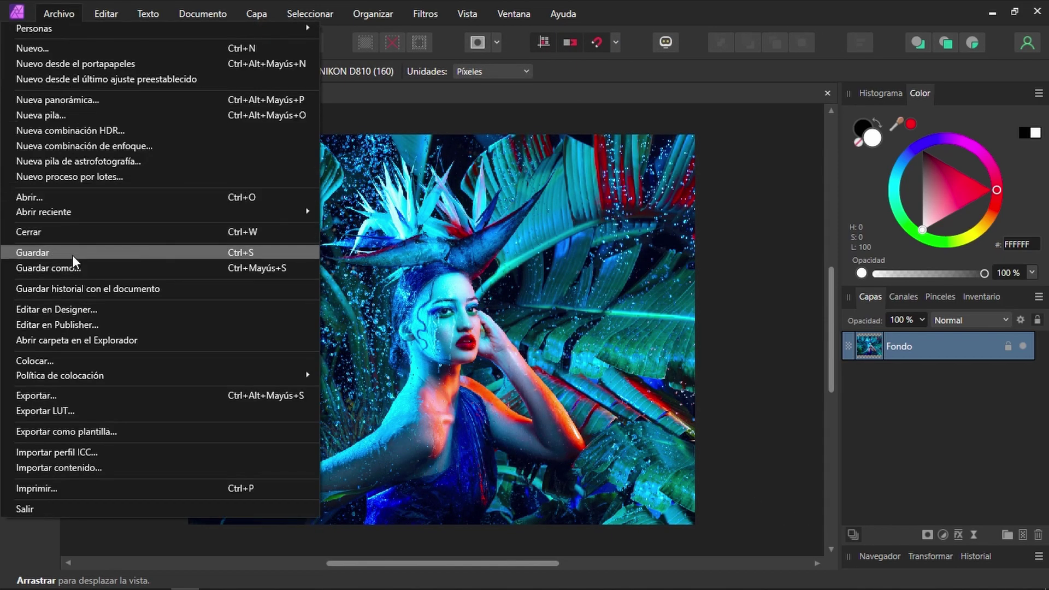
pyautogui.click(732, 270)
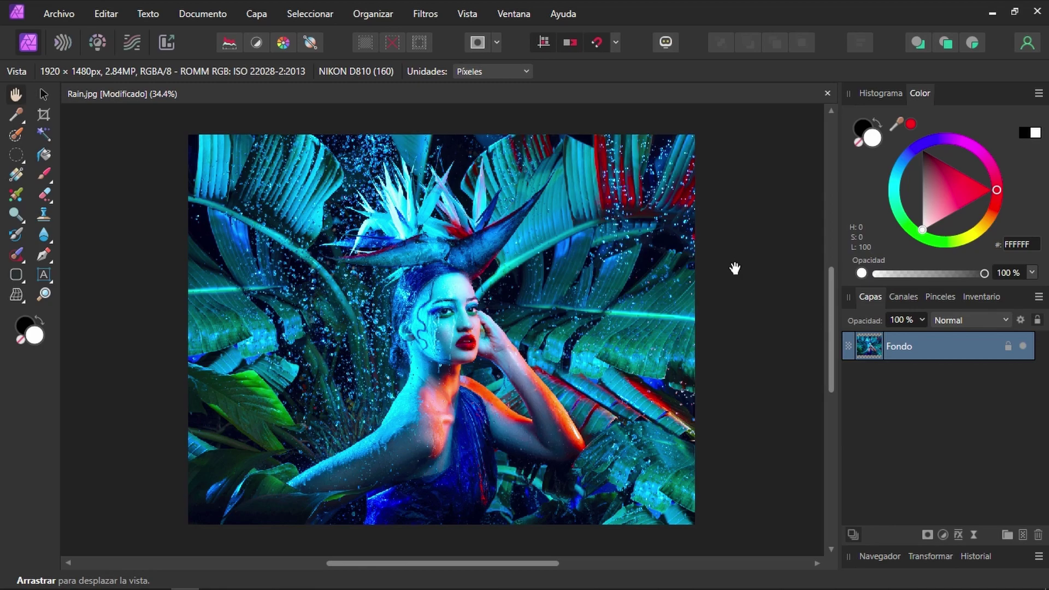
pyautogui.hotkey('ctrl', 's')
pyautogui.click(169, 44)
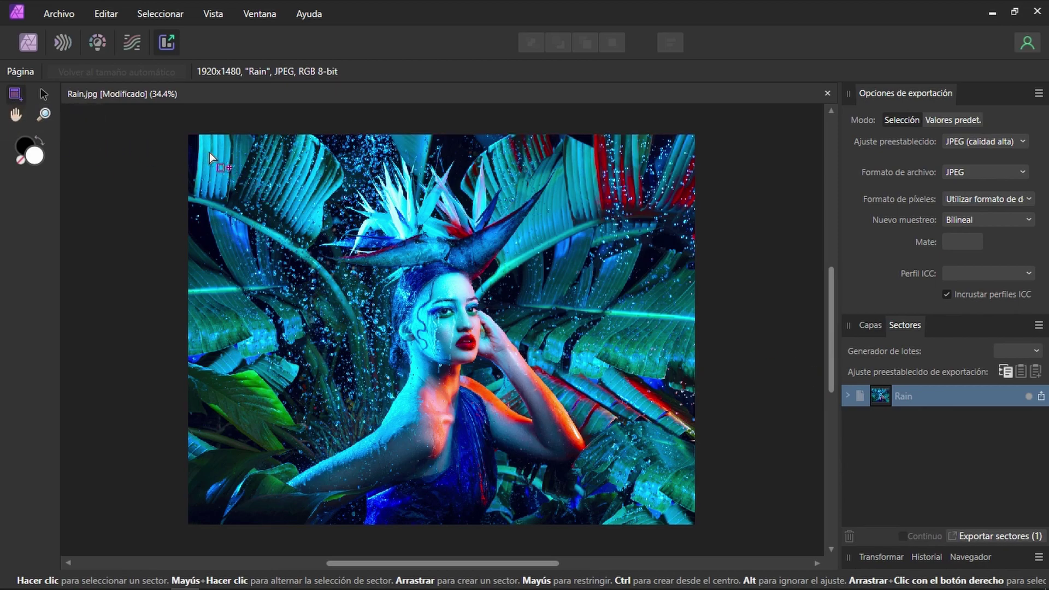
# Step: Draw slices sector1 (678×611) and sector2 (631×611) side by side along the photo's top edge
pyautogui.moveTo(192, 137); pyautogui.dragTo(368, 296)
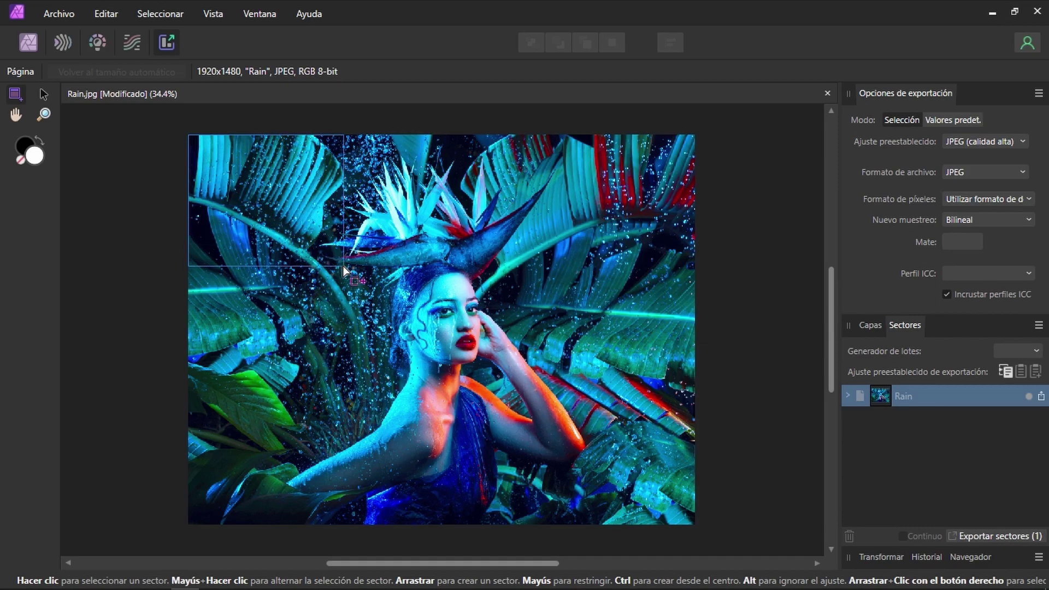
pyautogui.moveTo(413, 134); pyautogui.dragTo(579, 305)
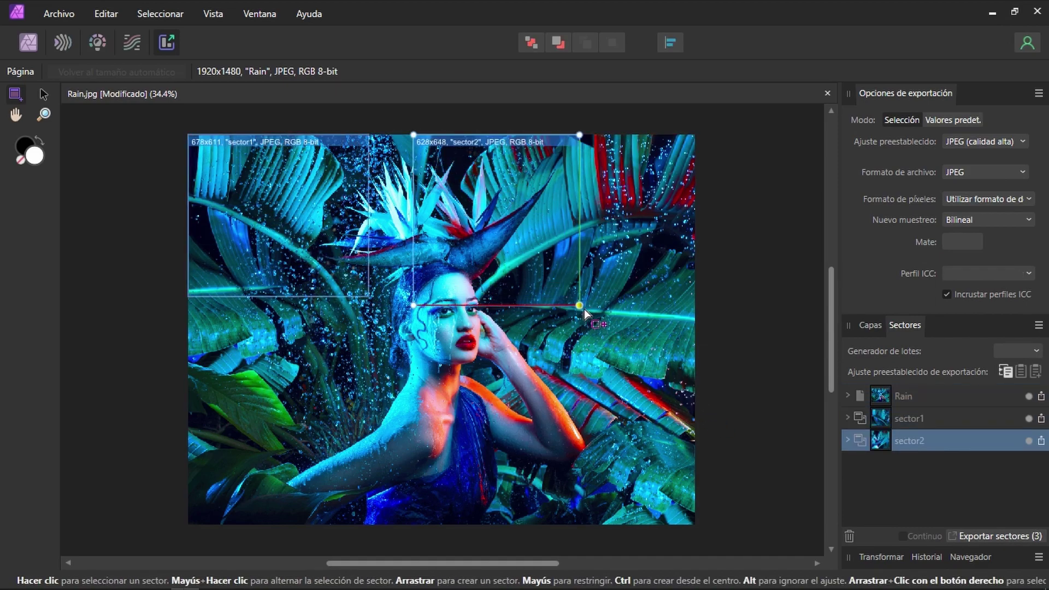
pyautogui.moveTo(580, 305); pyautogui.dragTo(581, 330)
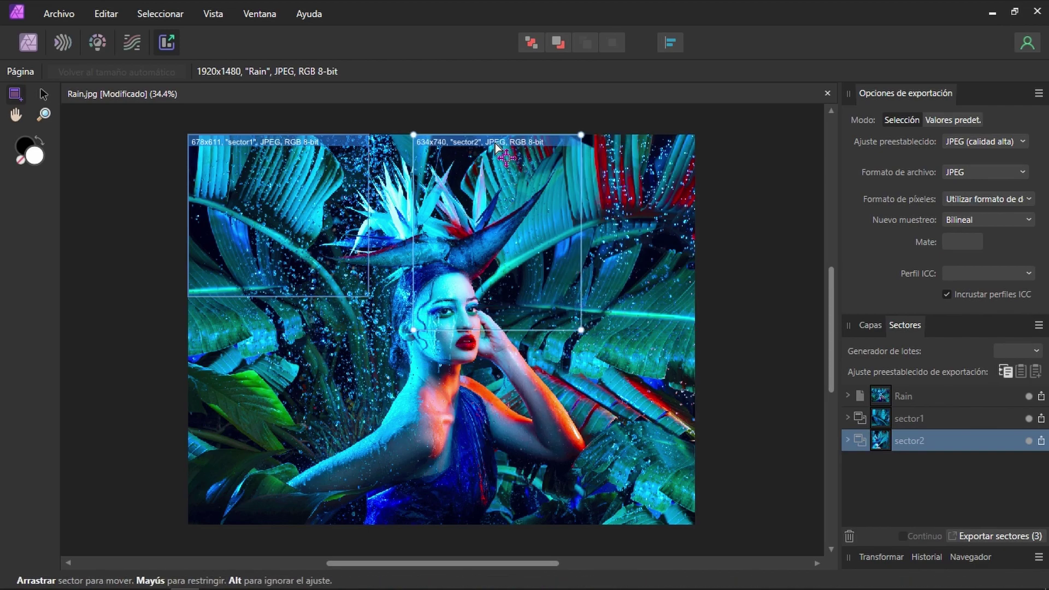
pyautogui.moveTo(495, 143)
pyautogui.mouseDown()
pyautogui.moveTo(450, 152)
pyautogui.moveTo(452, 143)
pyautogui.mouseUp()
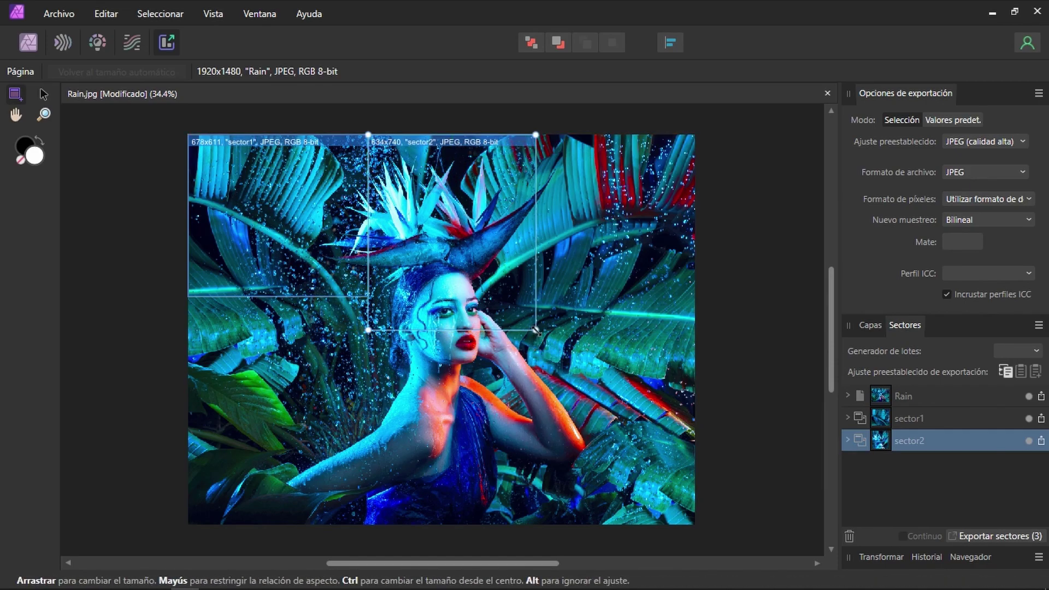
pyautogui.moveTo(535, 330); pyautogui.dragTo(535, 296)
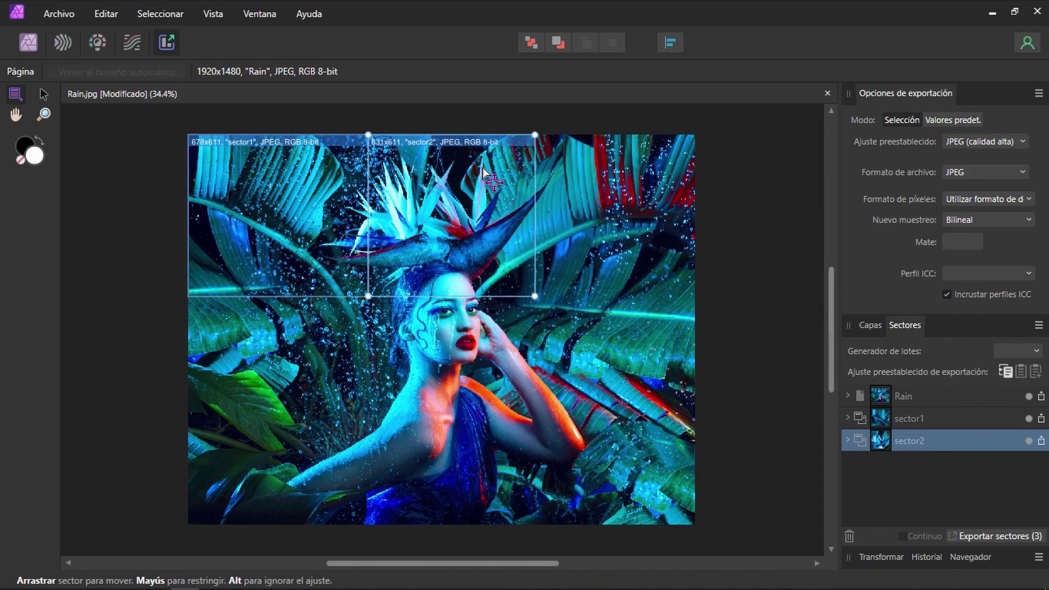
pyautogui.click(876, 557)
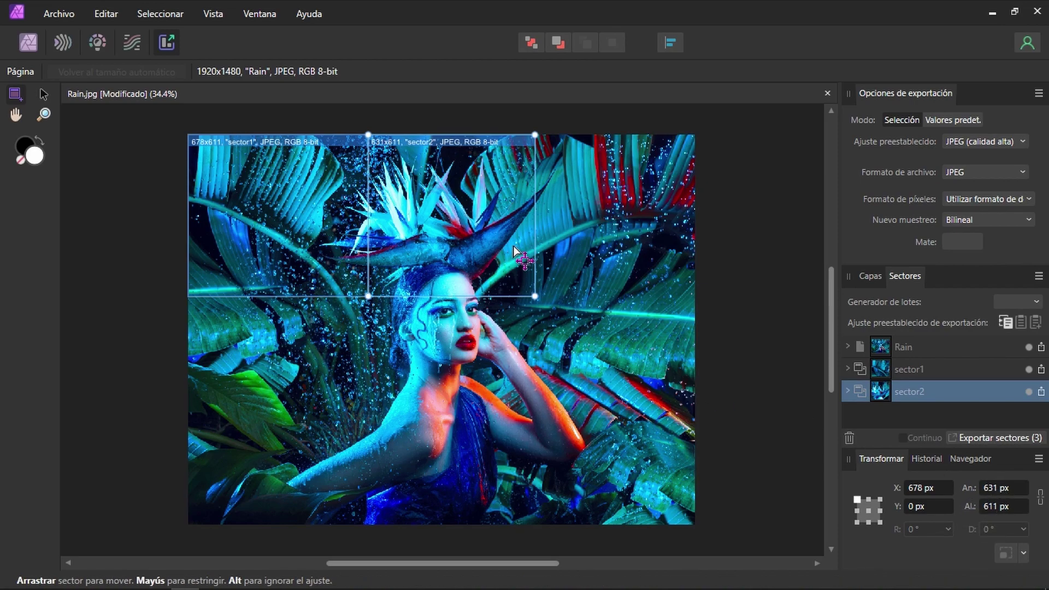
pyautogui.click(874, 459)
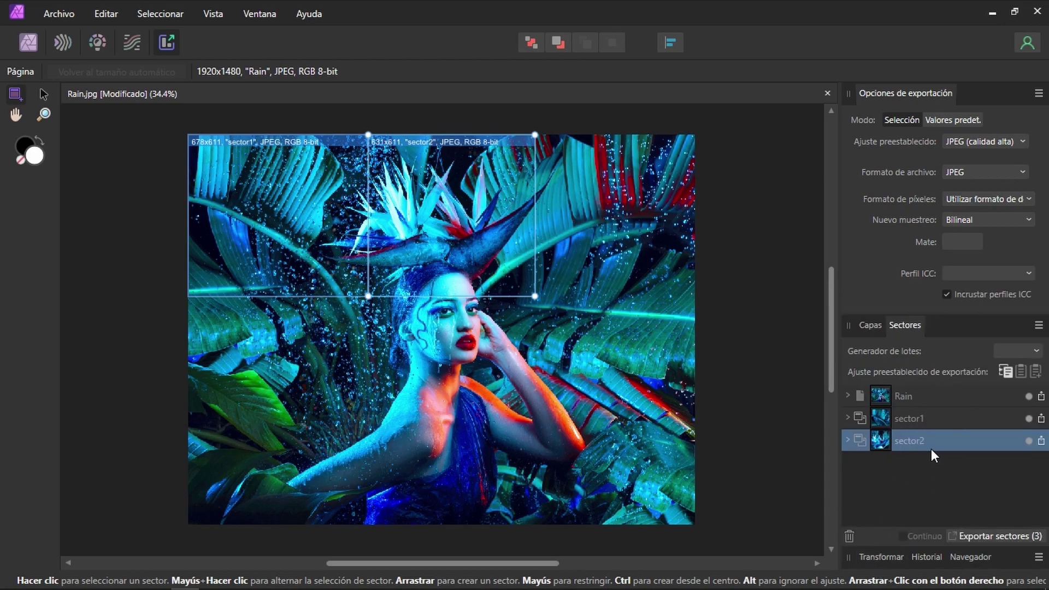
# Step: Set sector1's export format to PNG in Opciones de exportación
pyautogui.click(903, 397)
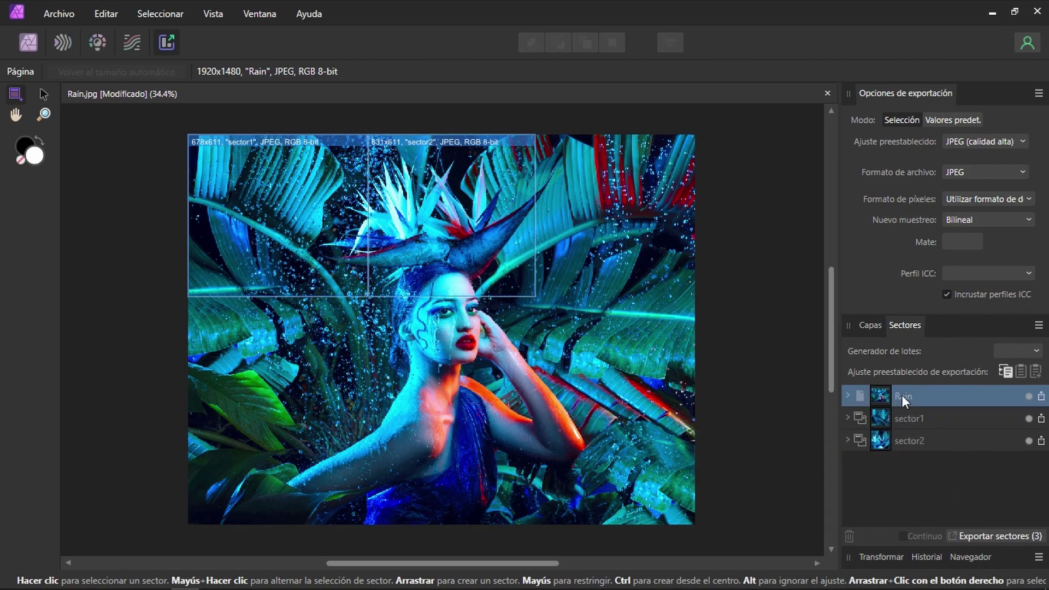
pyautogui.click(916, 419)
pyautogui.click(917, 439)
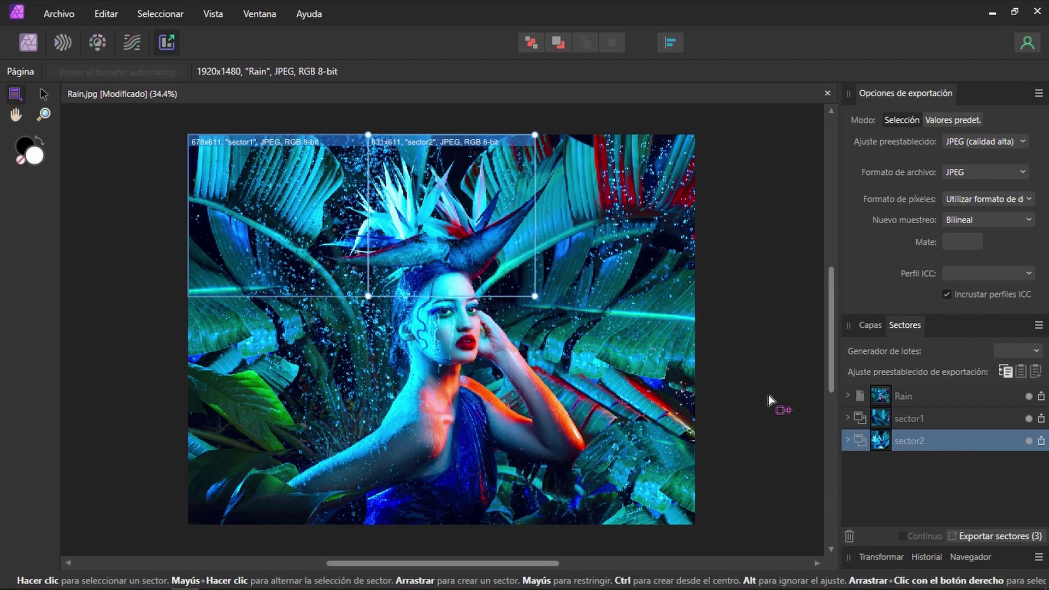
pyautogui.click(920, 414)
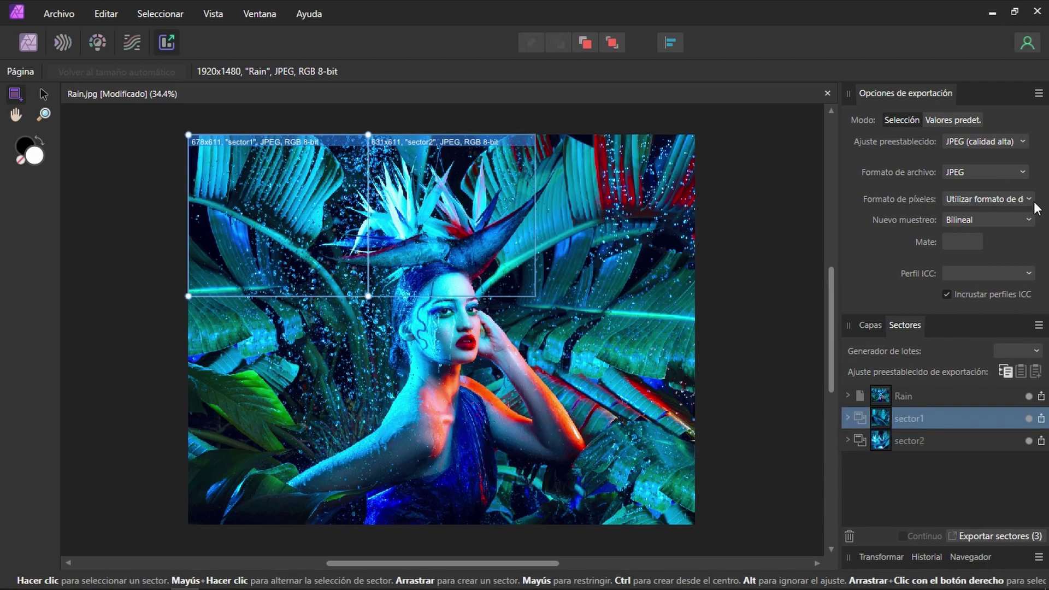
pyautogui.click(986, 145)
pyautogui.click(983, 143)
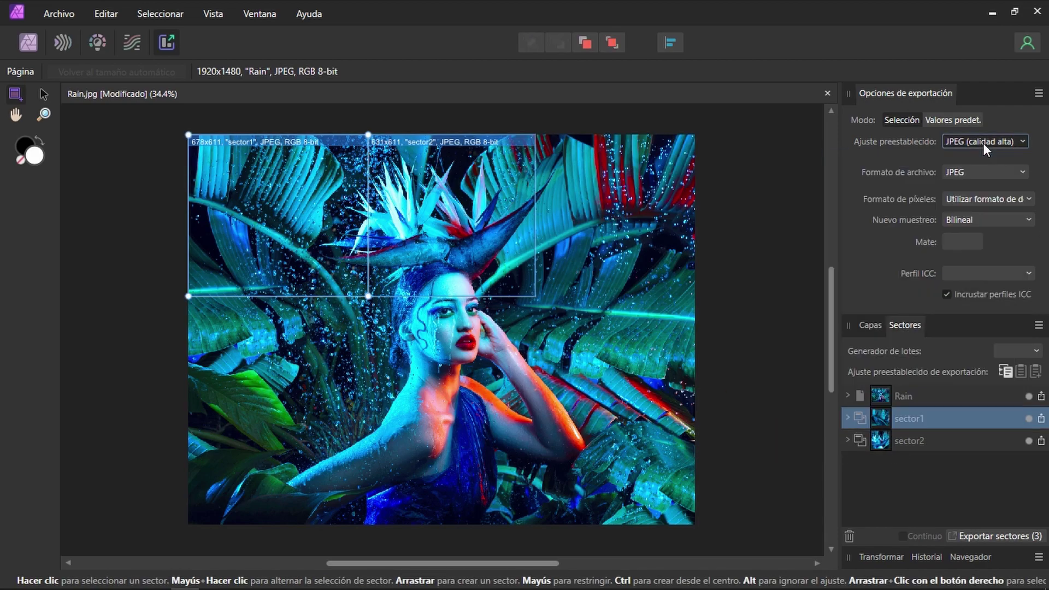
pyautogui.click(975, 172)
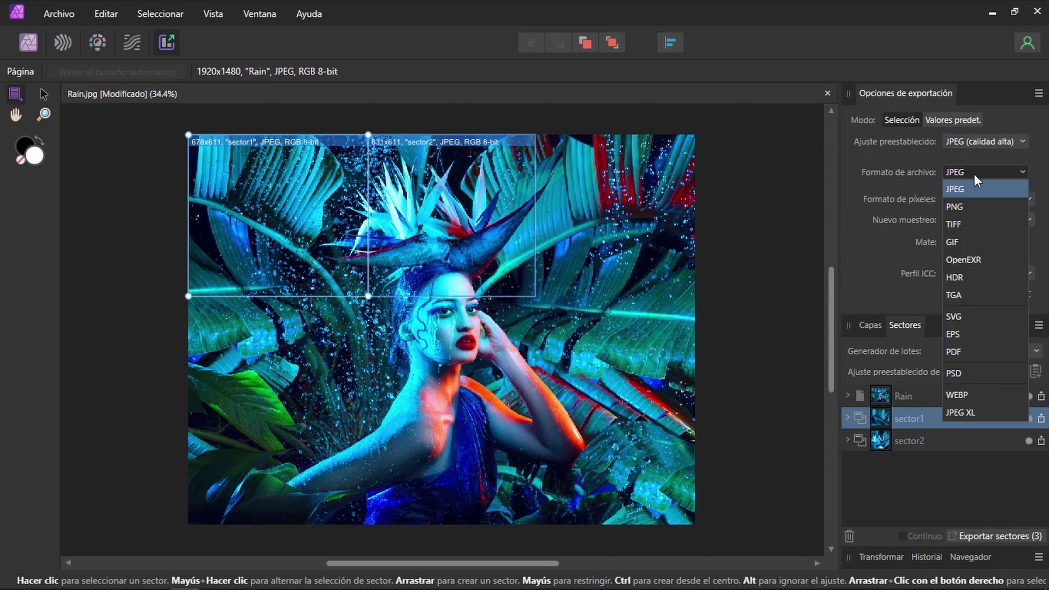
pyautogui.click(963, 208)
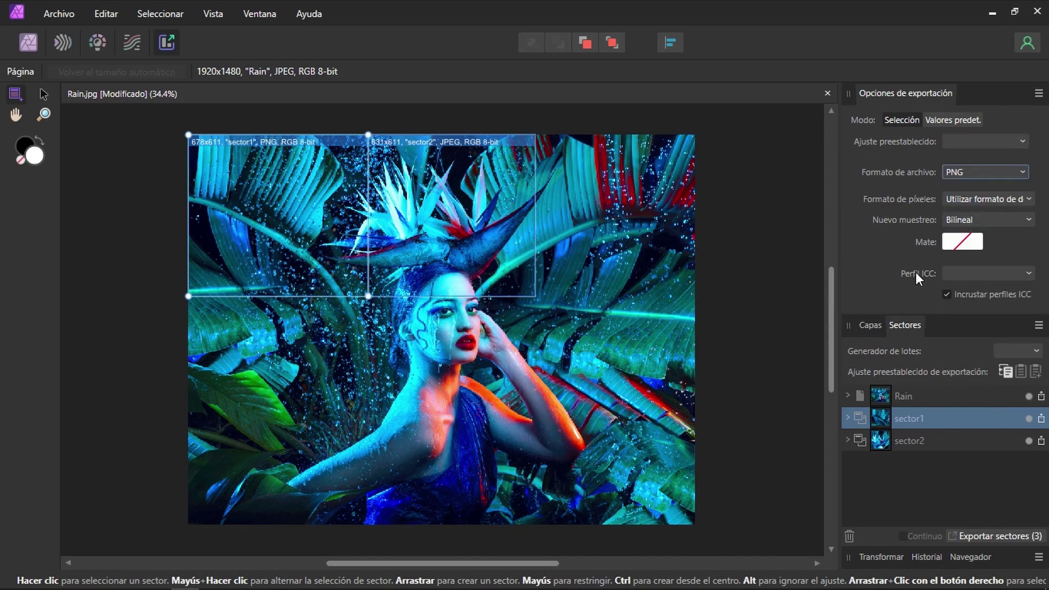
# Step: Review the sector2, sector1 and Rain slice settings, leaving sector2 as JPEG
pyautogui.click(919, 441)
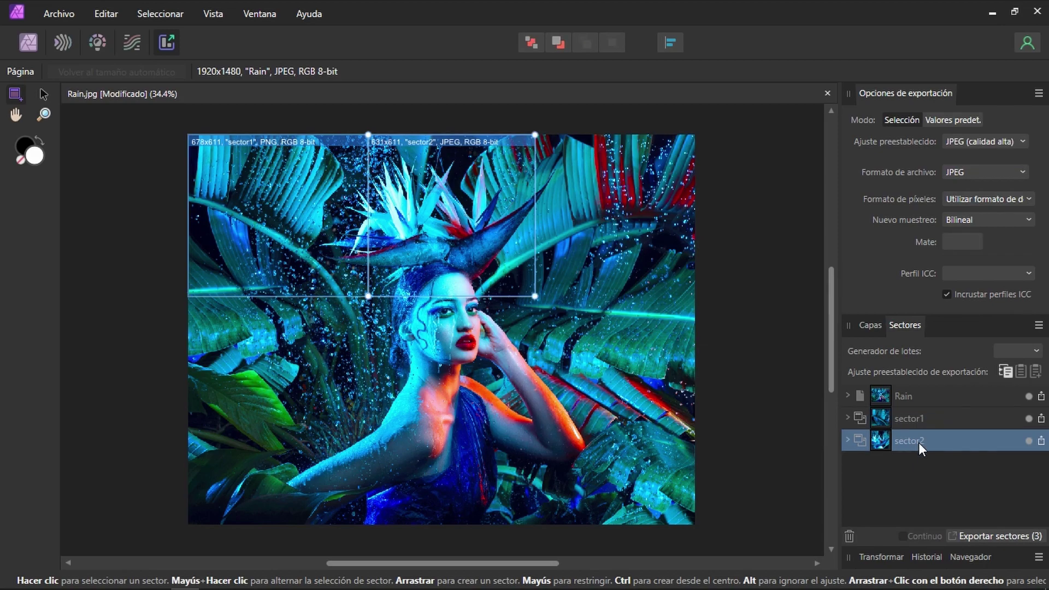
pyautogui.click(913, 420)
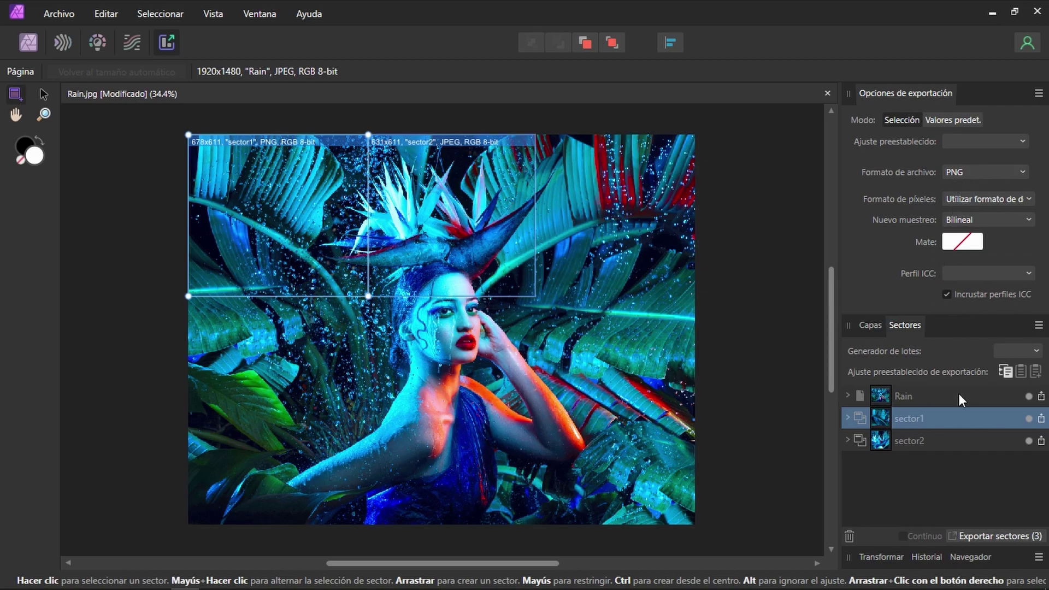
pyautogui.click(913, 394)
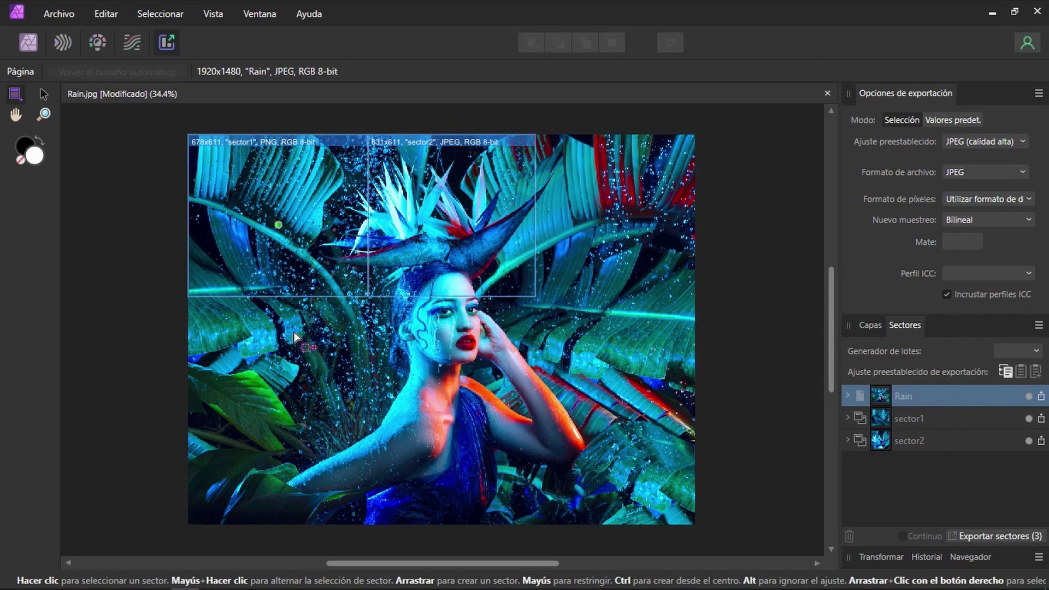
pyautogui.click(1029, 397)
pyautogui.click(926, 419)
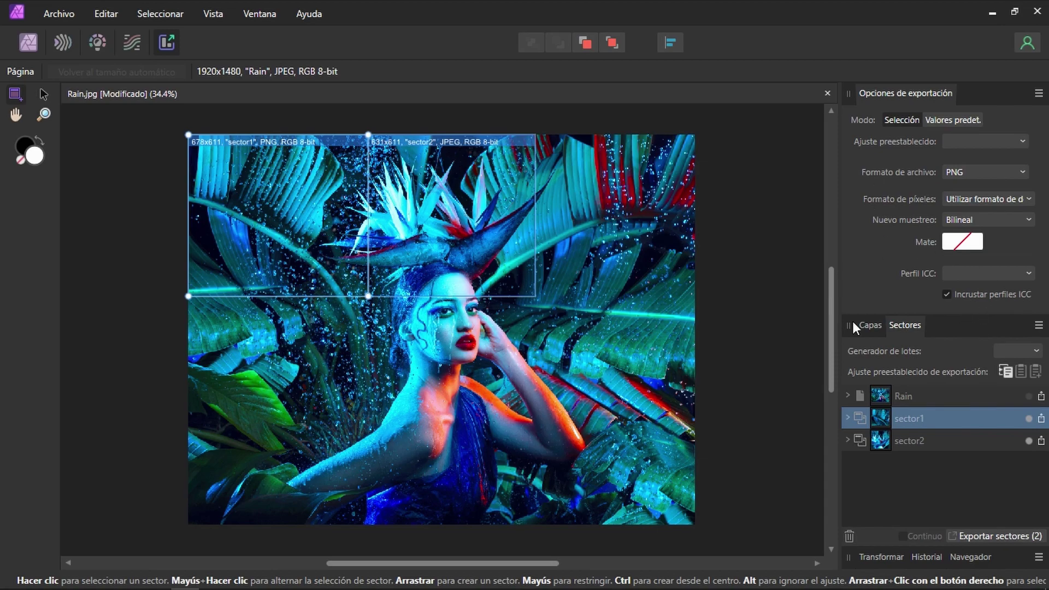
pyautogui.click(997, 541)
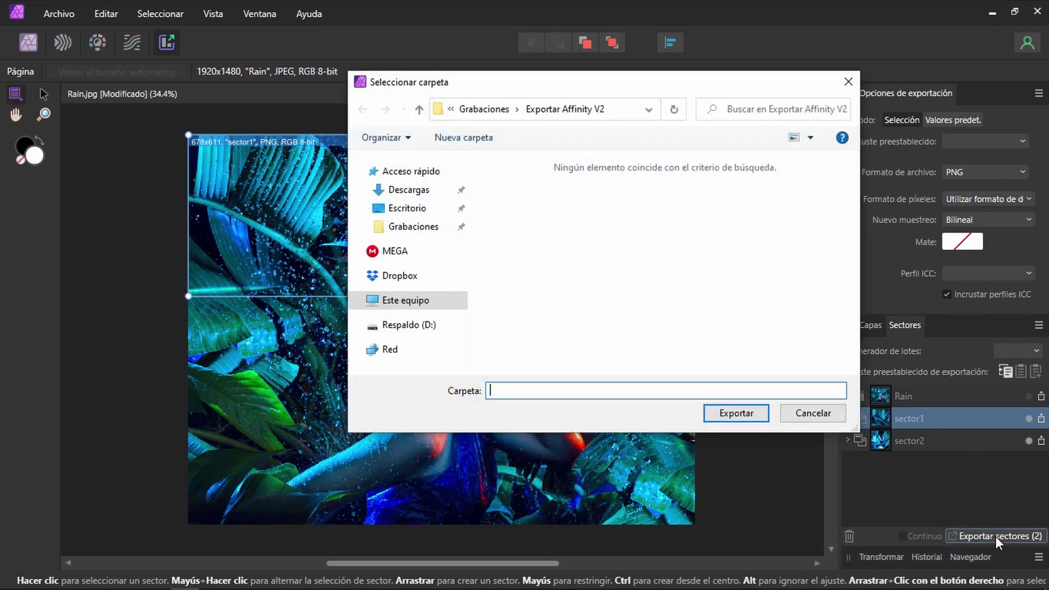
pyautogui.moveTo(599, 93); pyautogui.dragTo(410, 104)
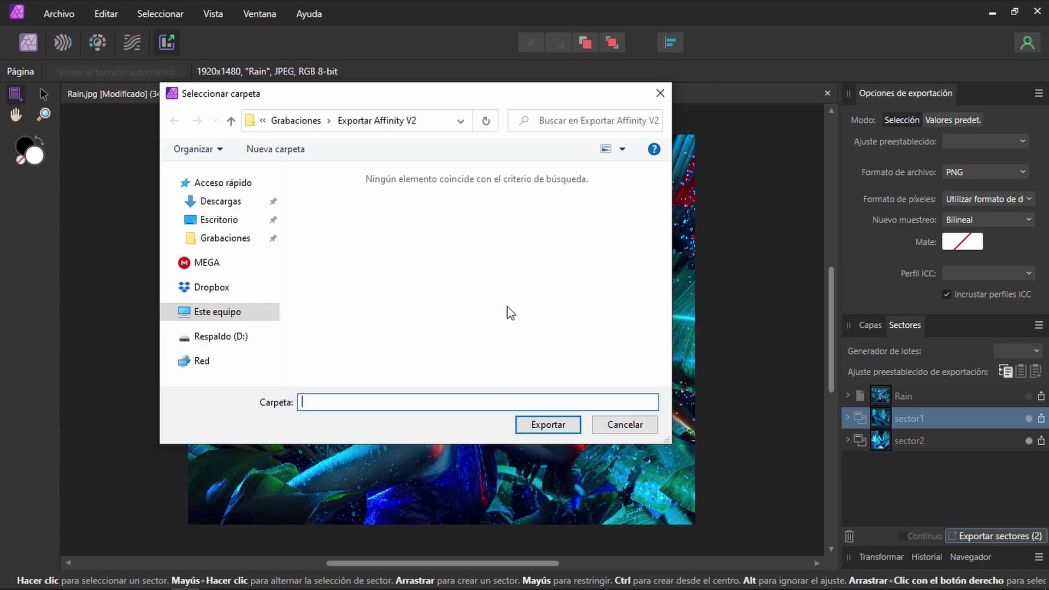
pyautogui.click(625, 425)
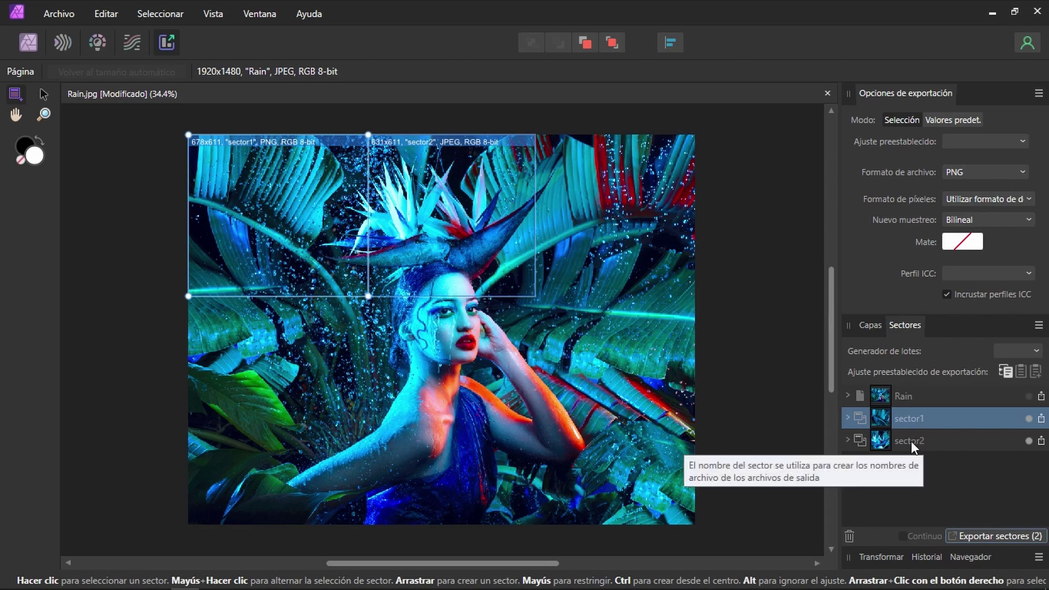
pyautogui.moveTo(909, 417)
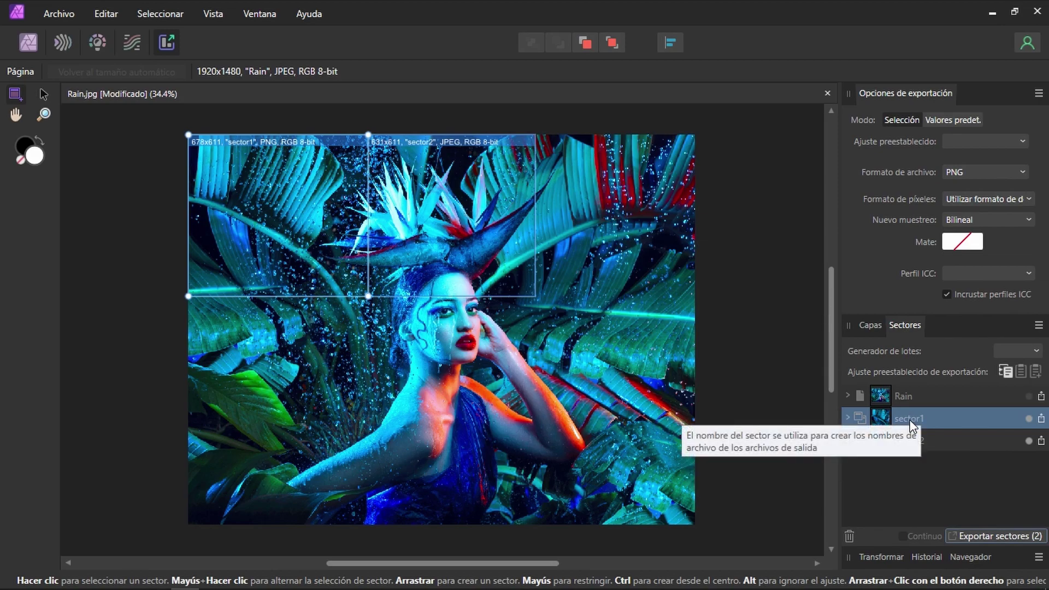
pyautogui.doubleClick(909, 419)
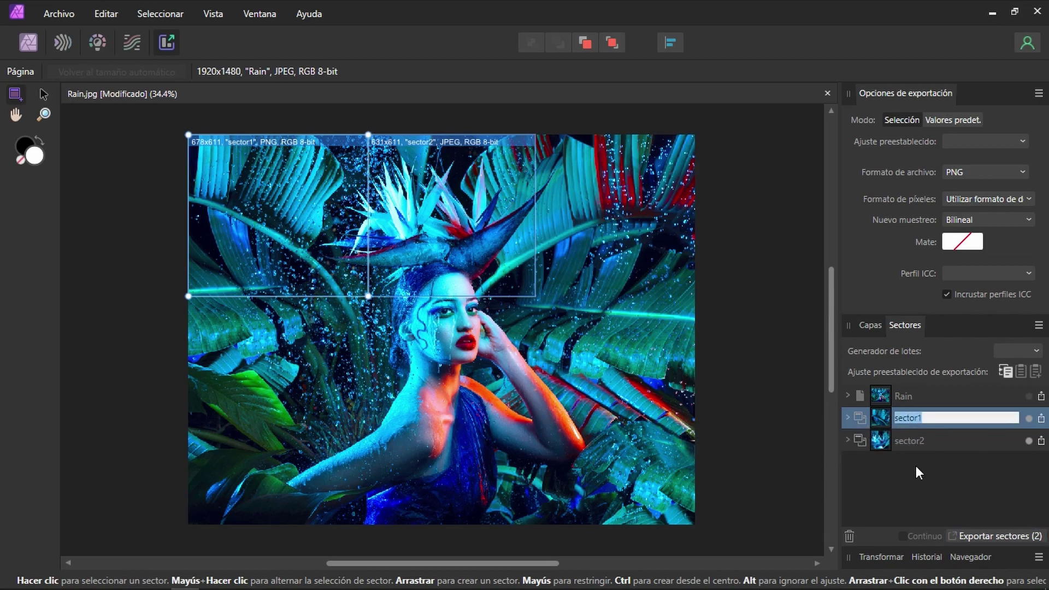
pyautogui.press('Return')
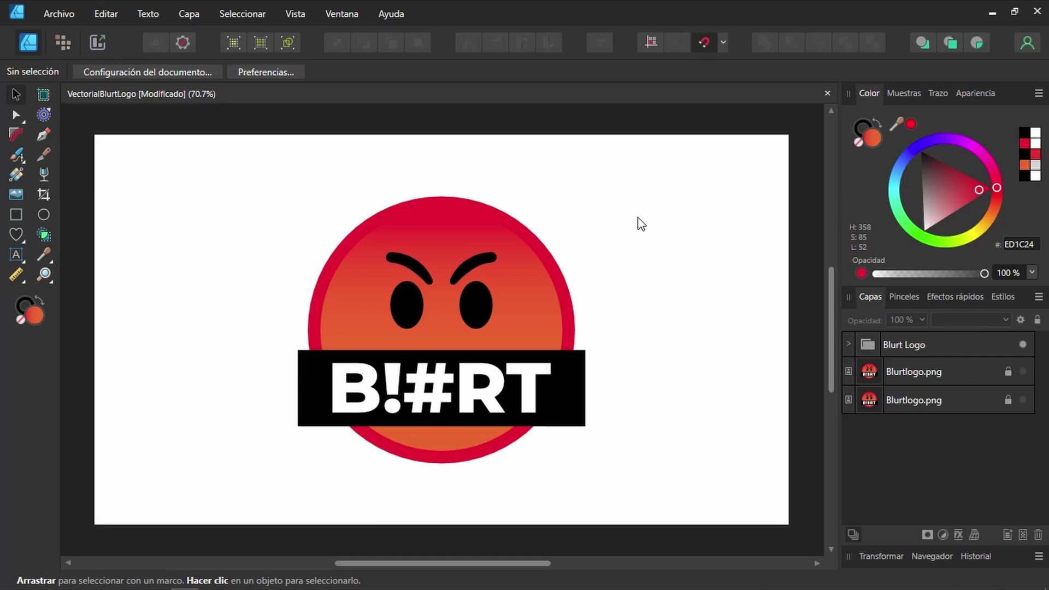
# Step: Open the Blurt logo's export settings in Affinity Designer with PSD as the format
pyautogui.click(71, 11)
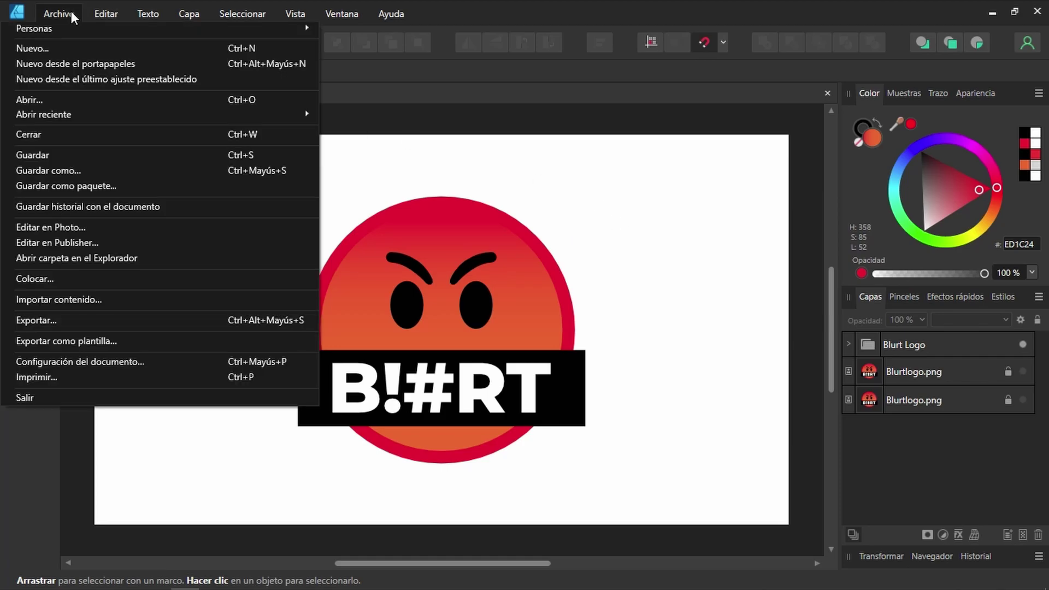
pyautogui.click(49, 321)
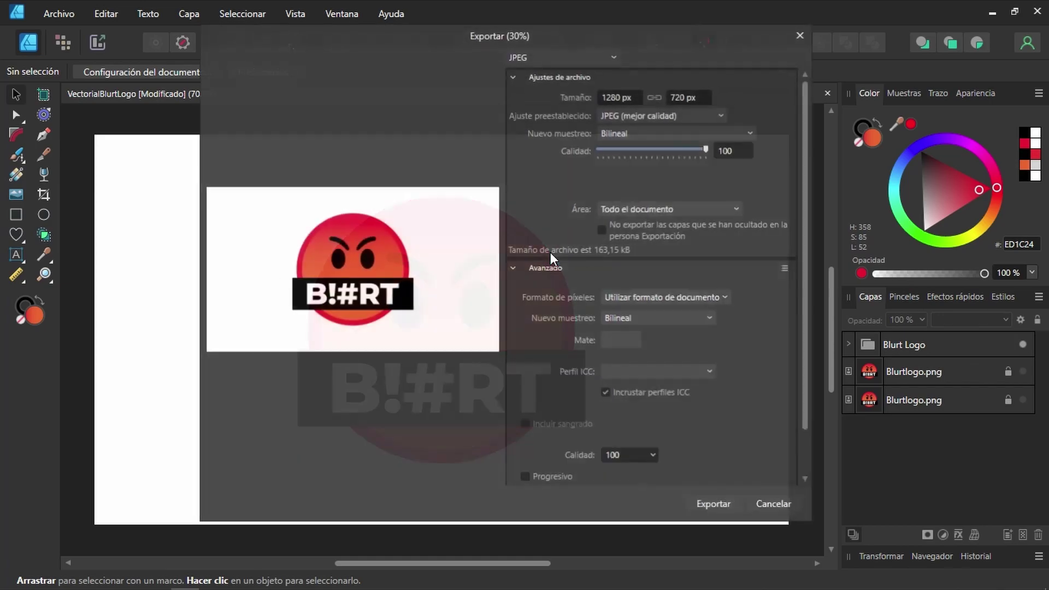
pyautogui.click(537, 58)
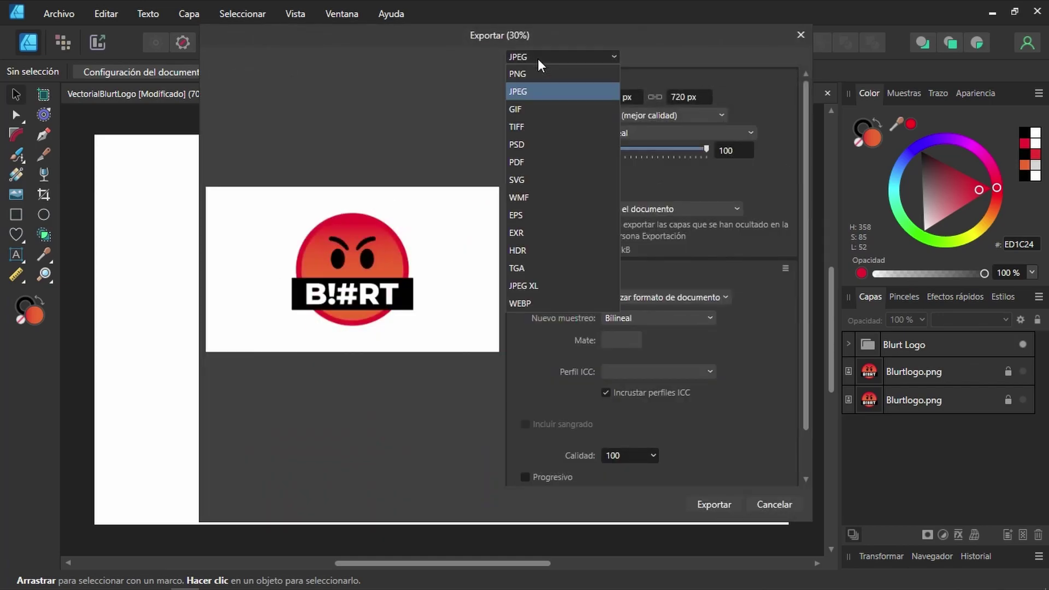
pyautogui.click(522, 146)
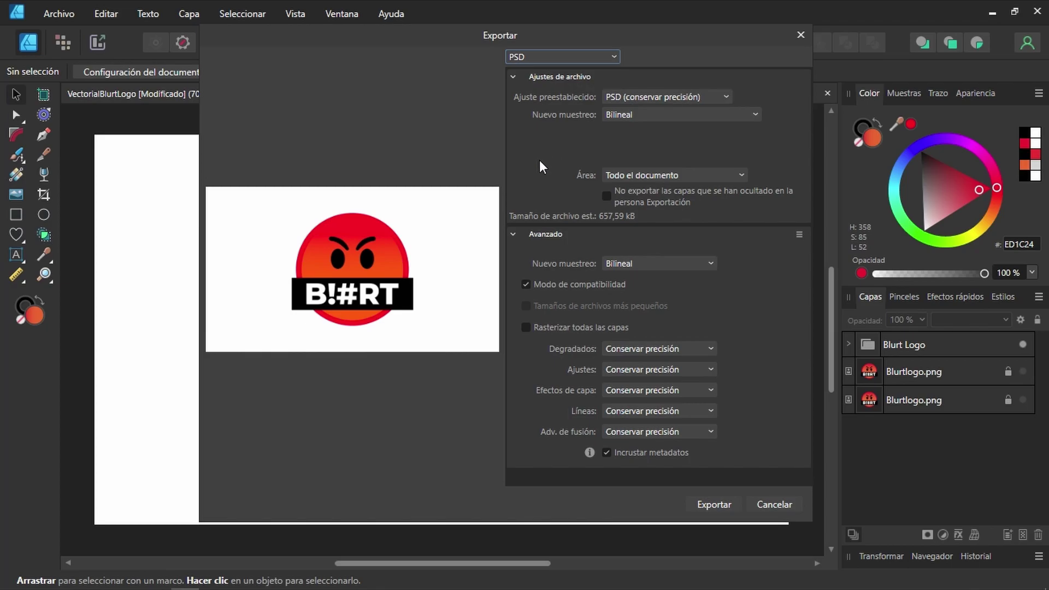
# Step: Switch the export format to PDF, trying PDF/X-4 then settling on the PDF (para imprimir) preset
pyautogui.click(528, 59)
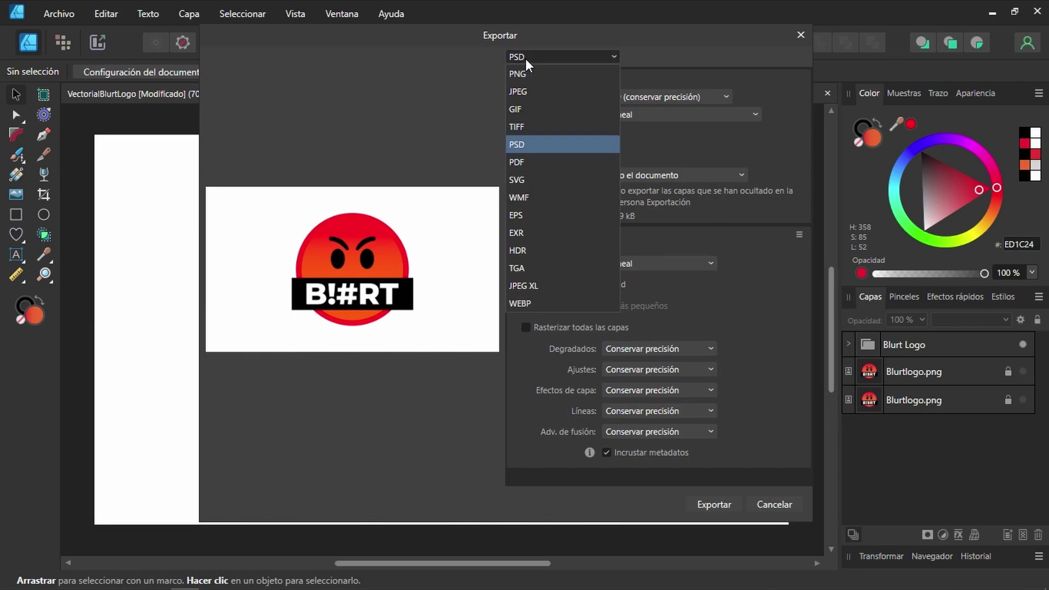
pyautogui.click(520, 165)
pyautogui.click(655, 98)
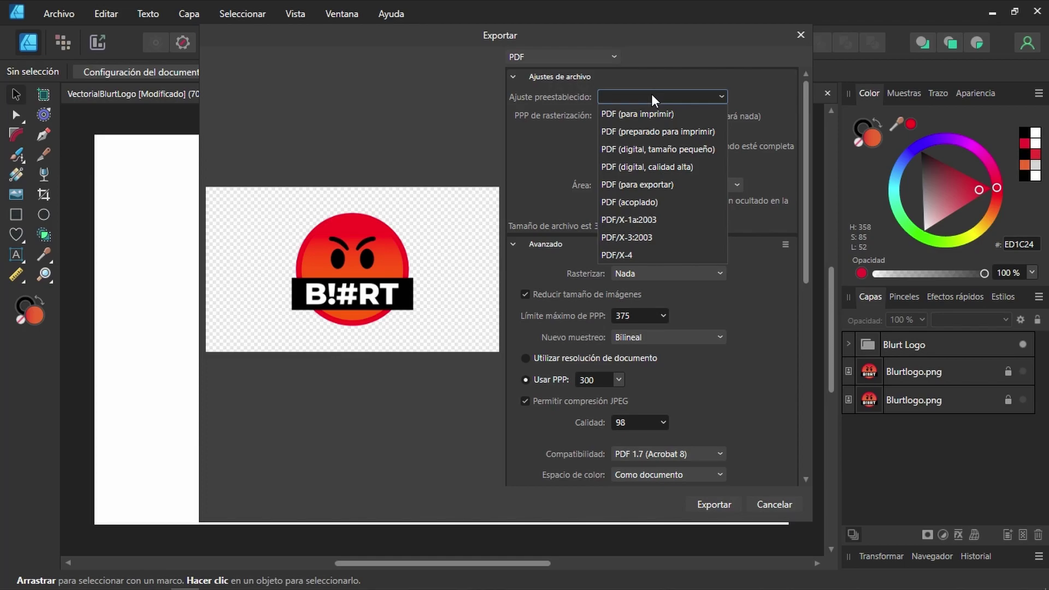
pyautogui.click(636, 252)
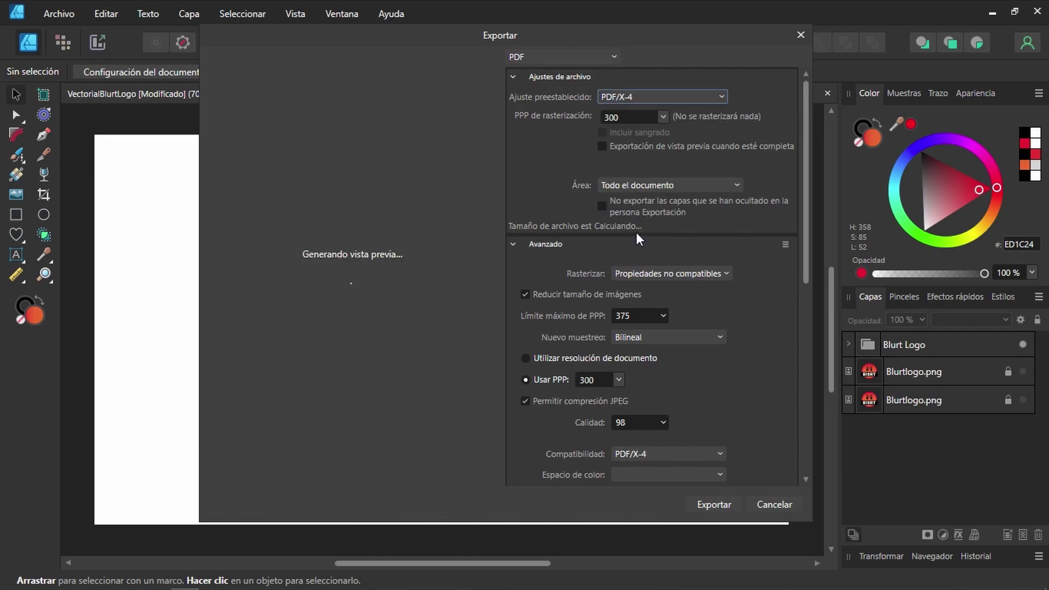
pyautogui.click(631, 100)
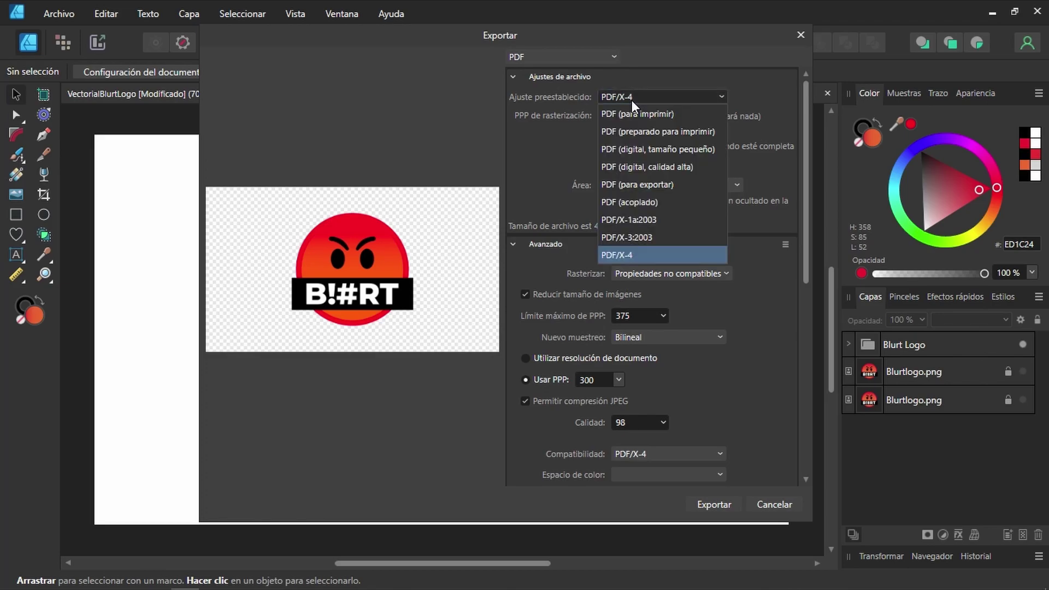
pyautogui.click(640, 115)
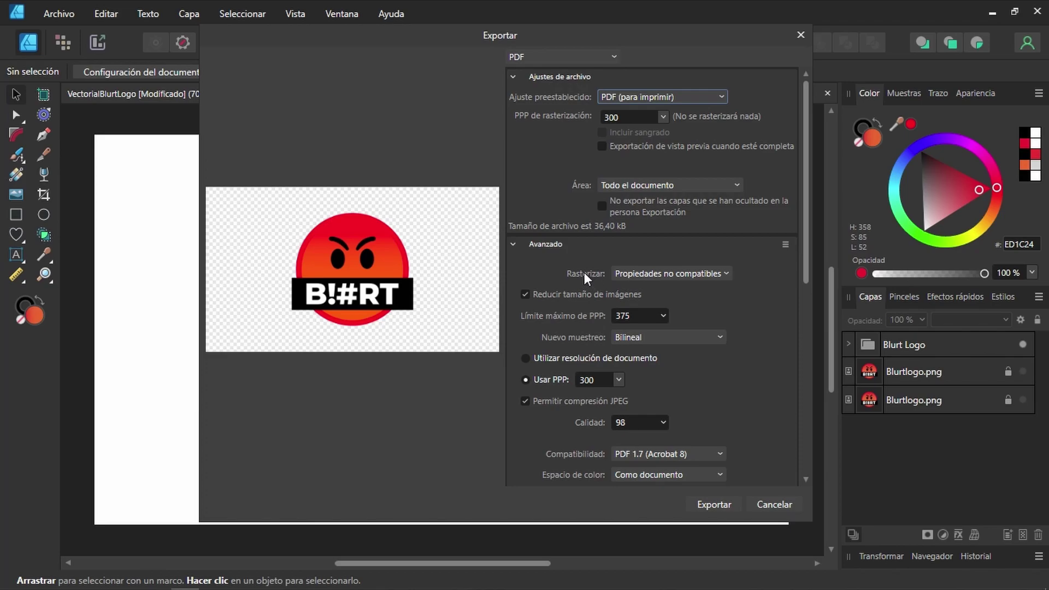
# Step: Set Rasterizar to Nada and proceed to save the PDF export
pyautogui.click(657, 274)
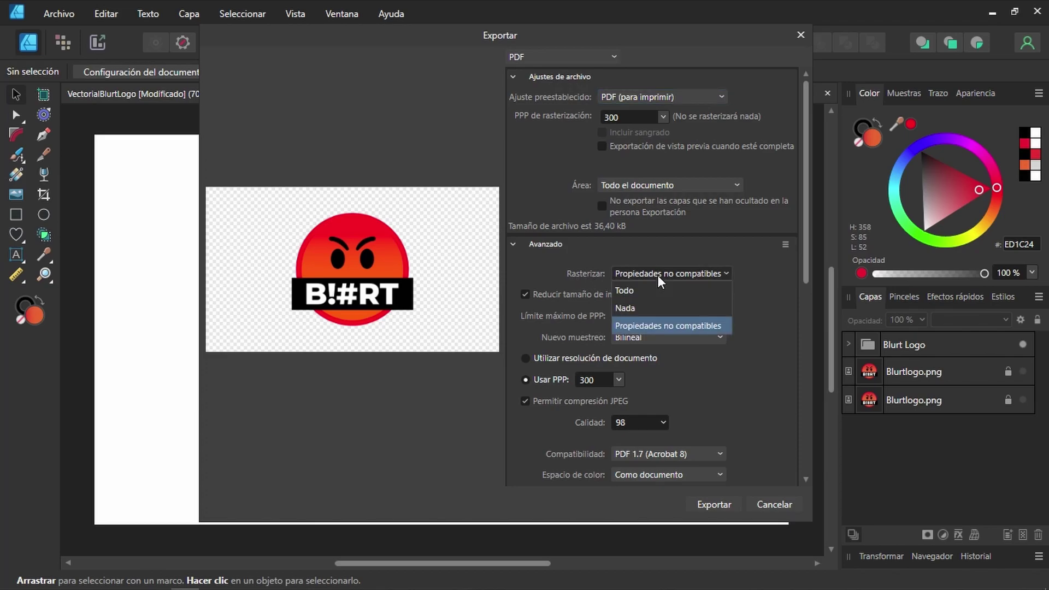
pyautogui.click(634, 307)
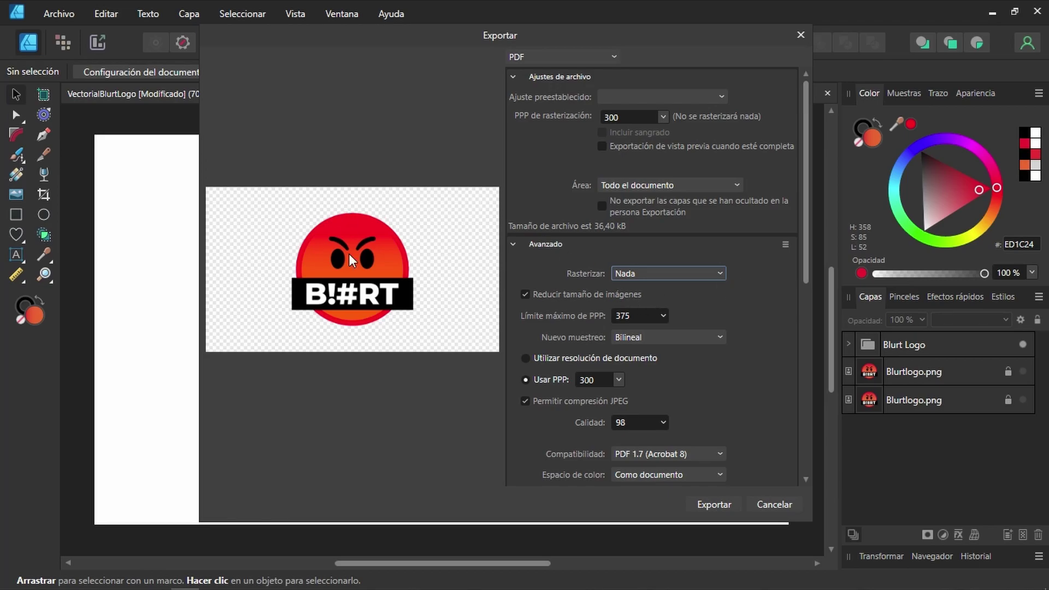
pyautogui.click(715, 505)
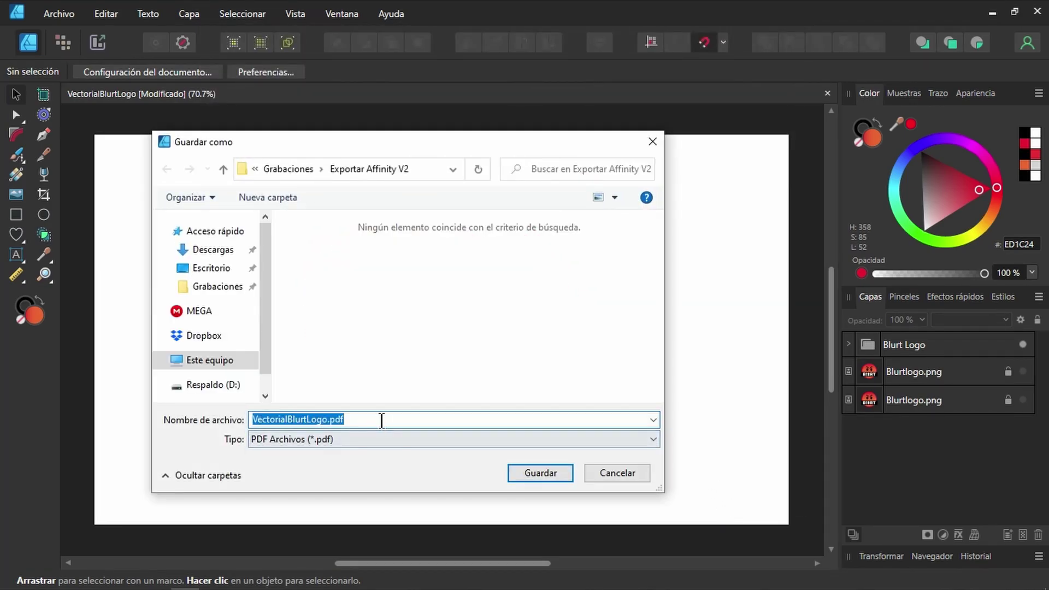
# Step: Save the export as VectorialBlurtLogo.ai, changing the extension from .pdf to .ai
pyautogui.click(381, 420)
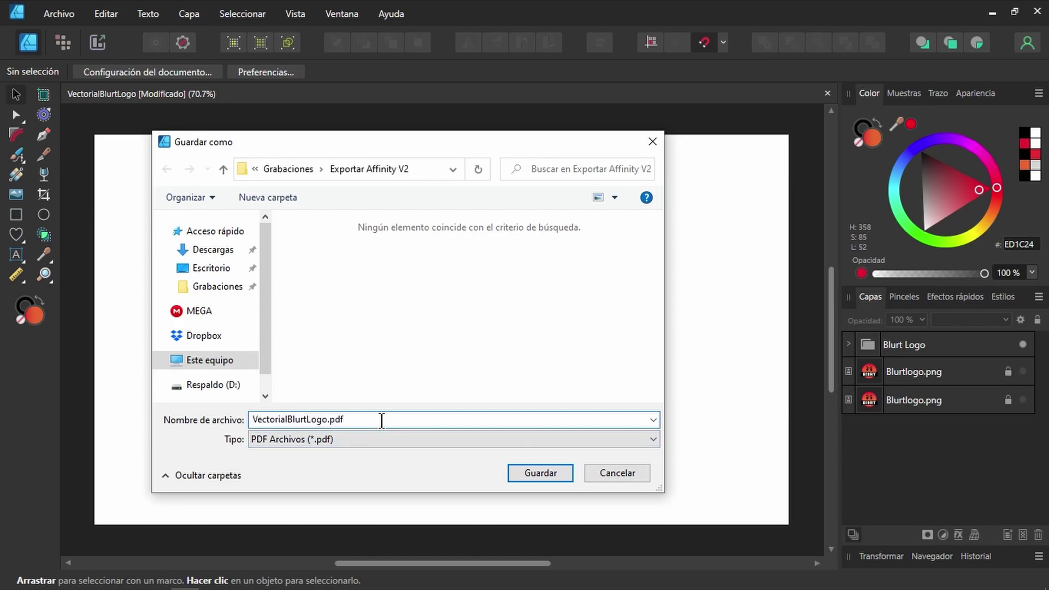
pyautogui.press('BackSpace')
pyautogui.press('BackSpace')
pyautogui.press('BackSpace')
pyautogui.write('ai')
pyautogui.press('Return')
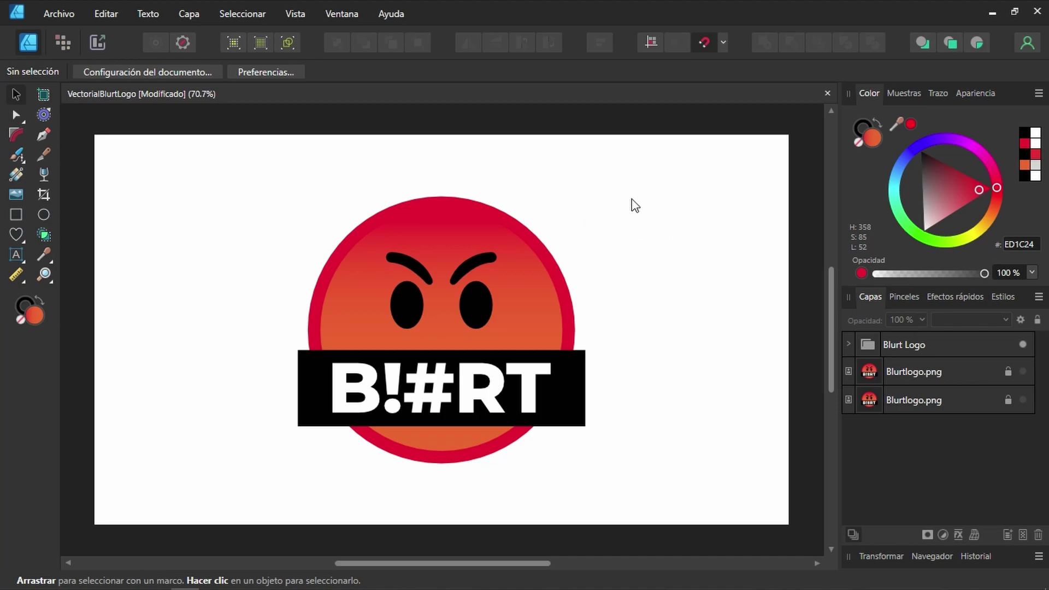
# Step: Open the Archivo menu and dismiss it without choosing a command
pyautogui.click(60, 15)
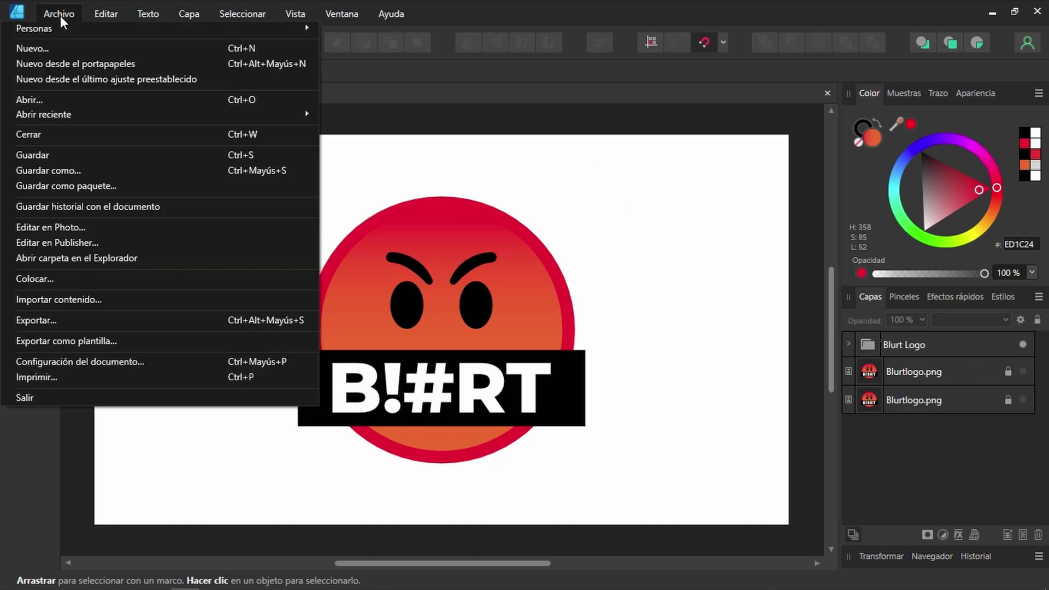
pyautogui.click(71, 319)
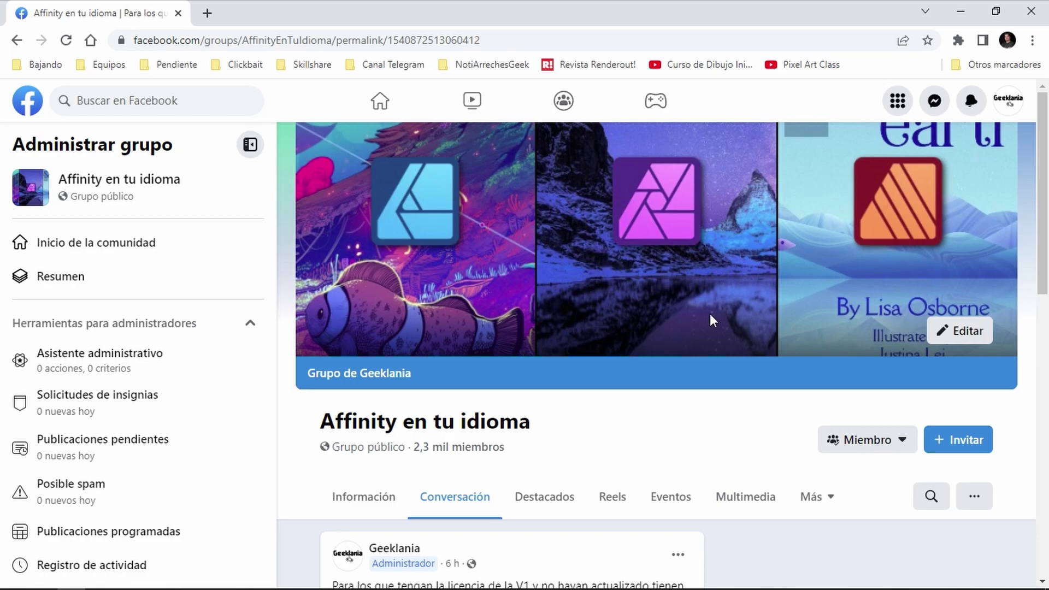
pyautogui.scroll(-4, 709, 320)
pyautogui.scroll(-1, 758, 354)
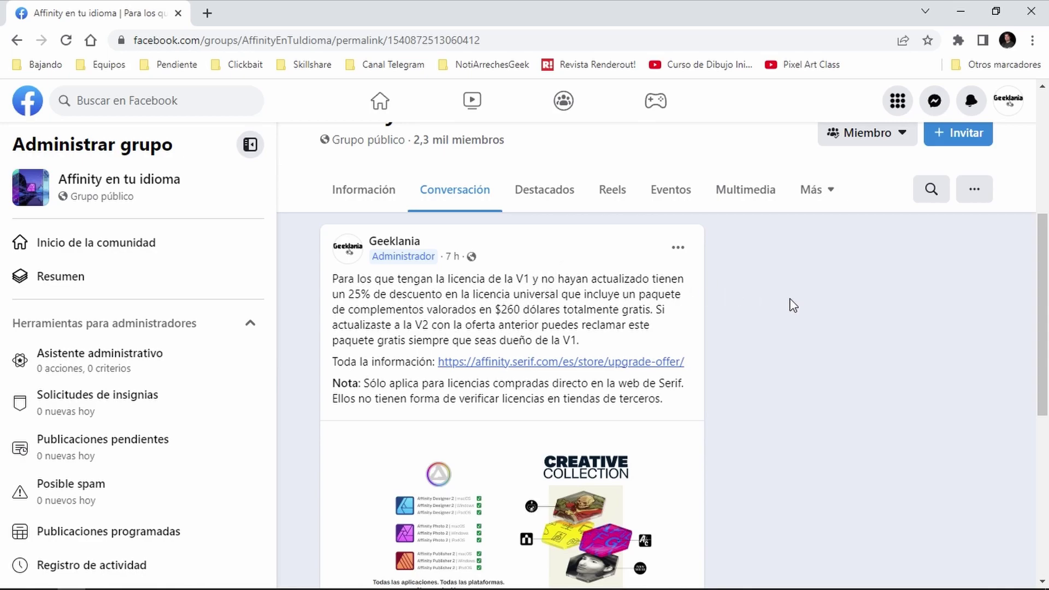
pyautogui.scroll(4, 704, 310)
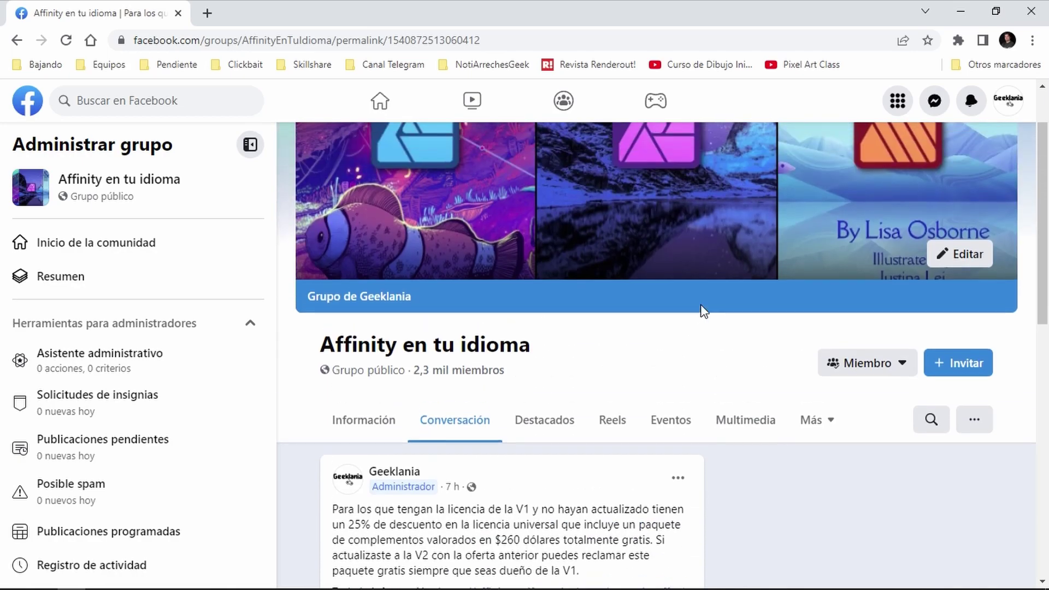
pyautogui.scroll(1, 704, 310)
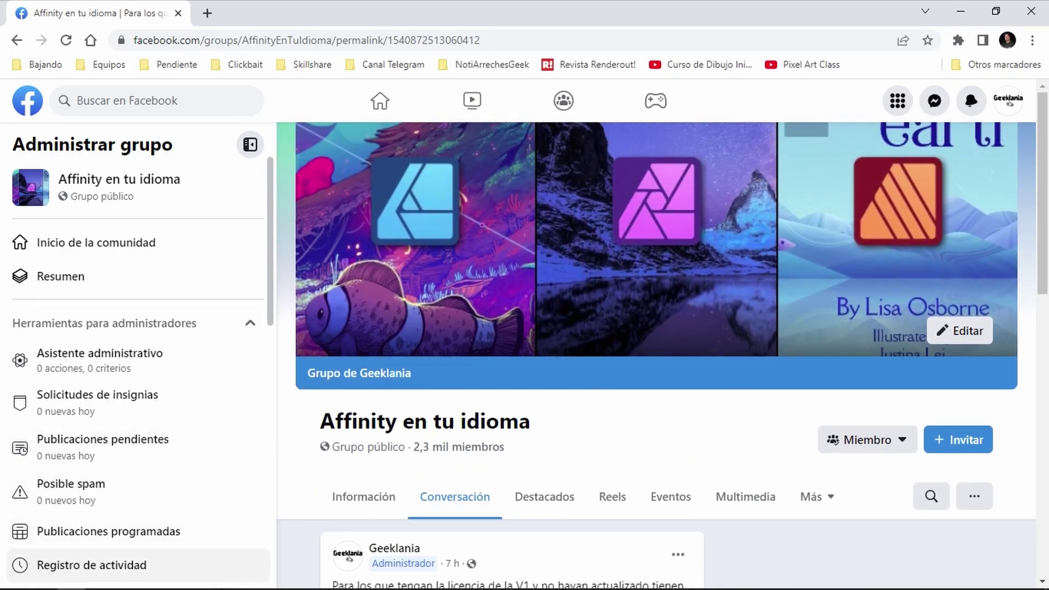
# Step: Bring Affinity Photo 2 back to the front showing Rain.jpg
pyautogui.click(189, 578)
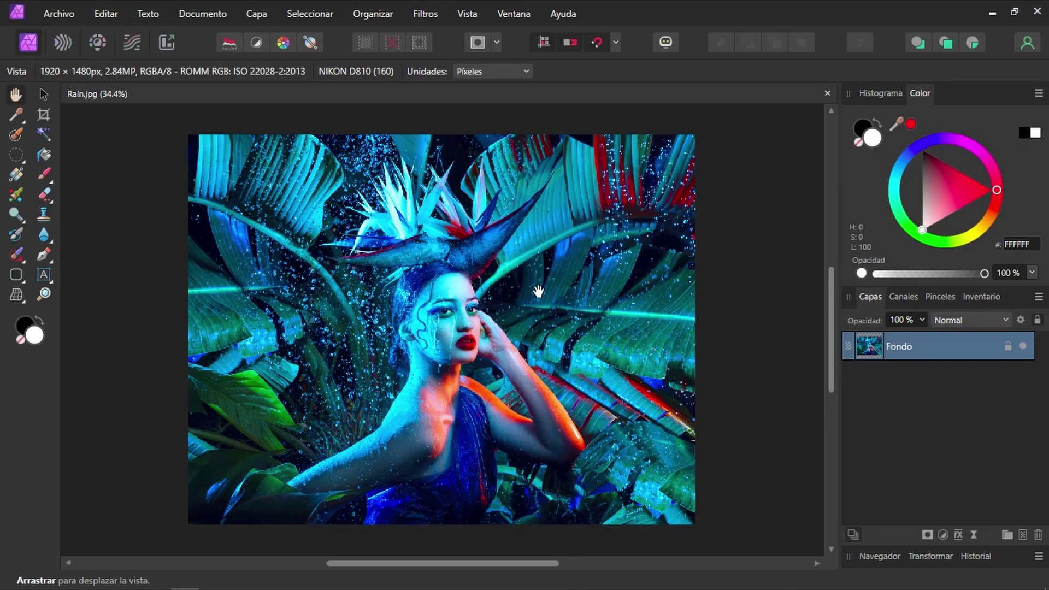